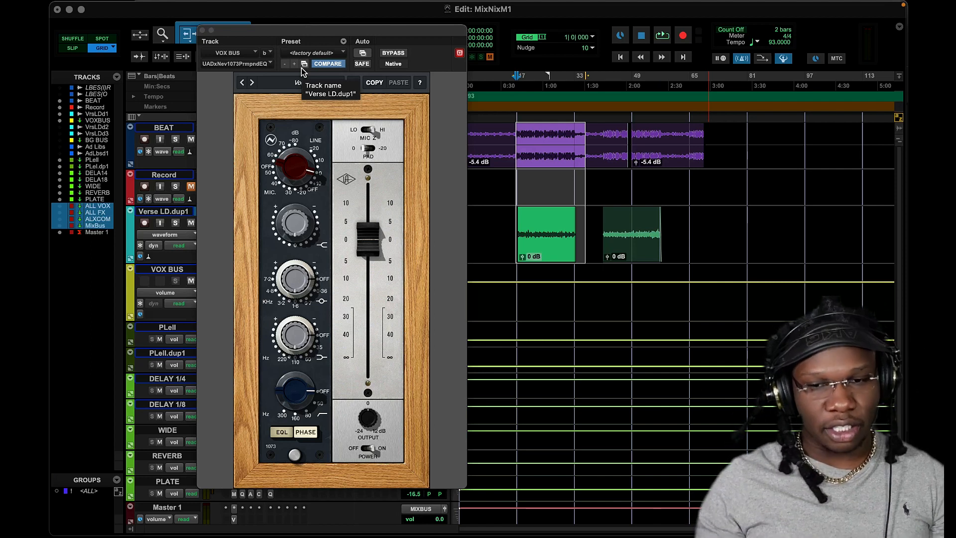
# Audition the selected verse on loop, keeping the Neve 1073 plug-in window clear of the clips, and stop playback
pyautogui.moveTo(319, 33); pyautogui.dragTo(695, 34)
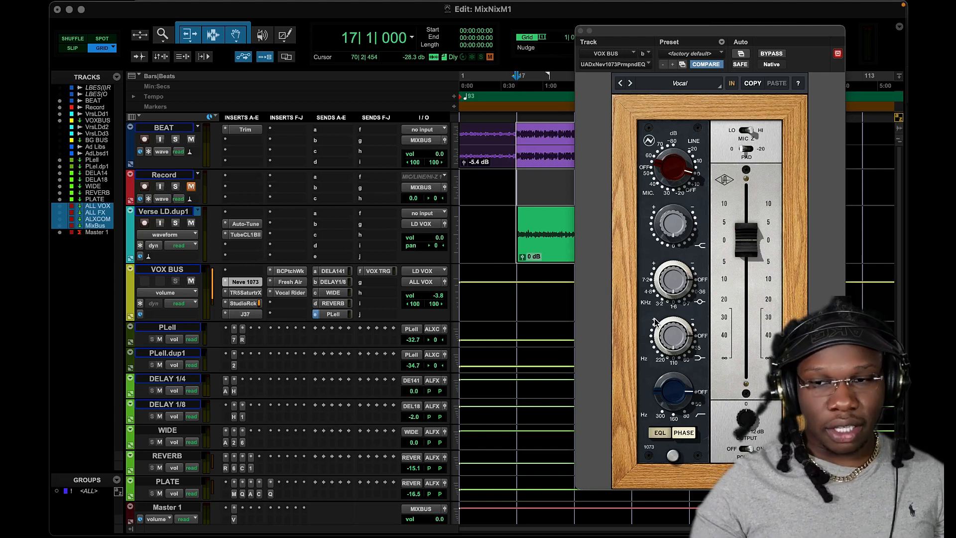
pyautogui.moveTo(704, 41); pyautogui.dragTo(302, 46)
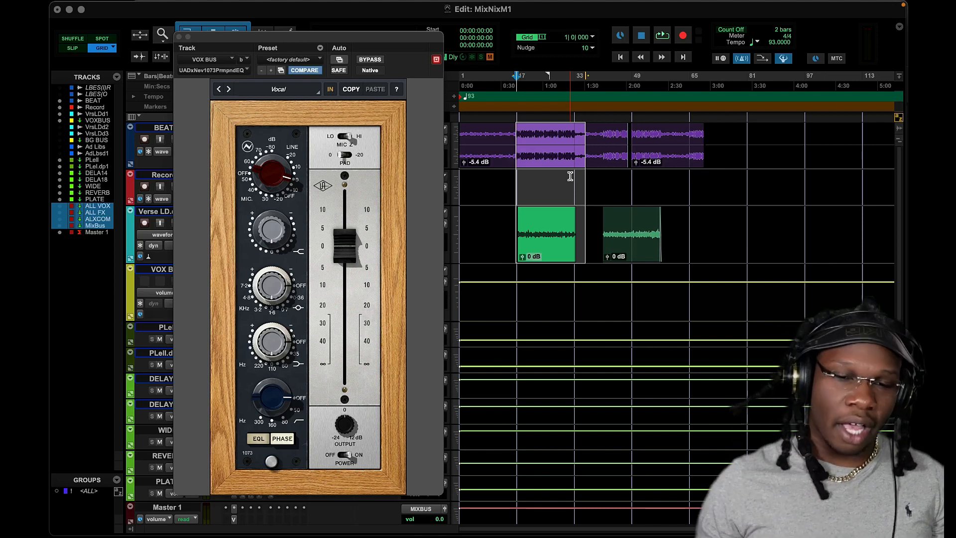
pyautogui.click(663, 32)
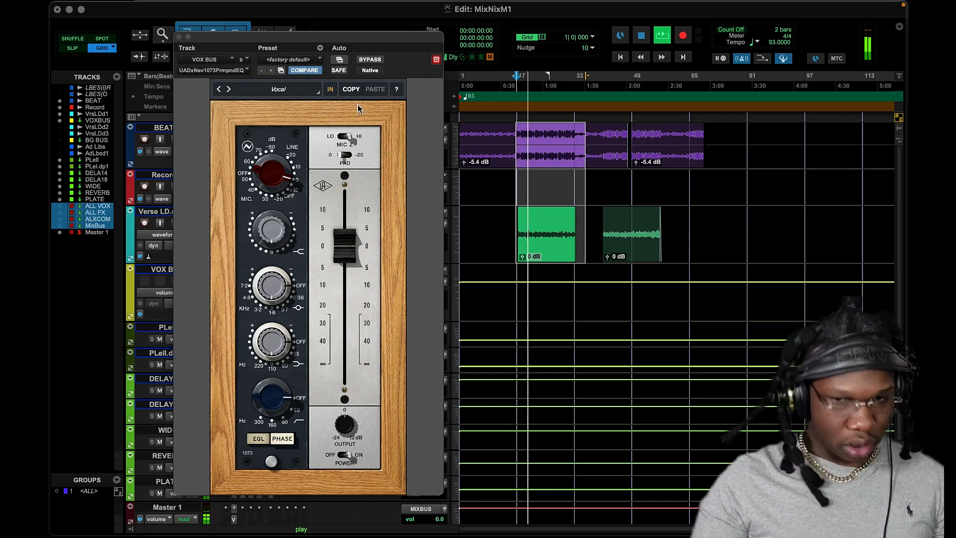
pyautogui.moveTo(353, 37)
pyautogui.mouseDown()
pyautogui.moveTo(612, 45)
pyautogui.moveTo(358, 39)
pyautogui.mouseUp()
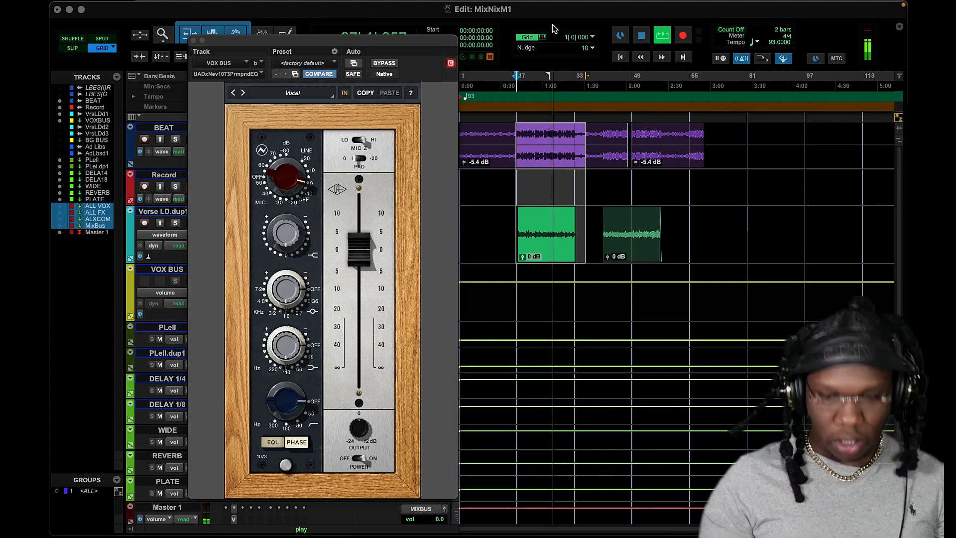
pyautogui.press('space')
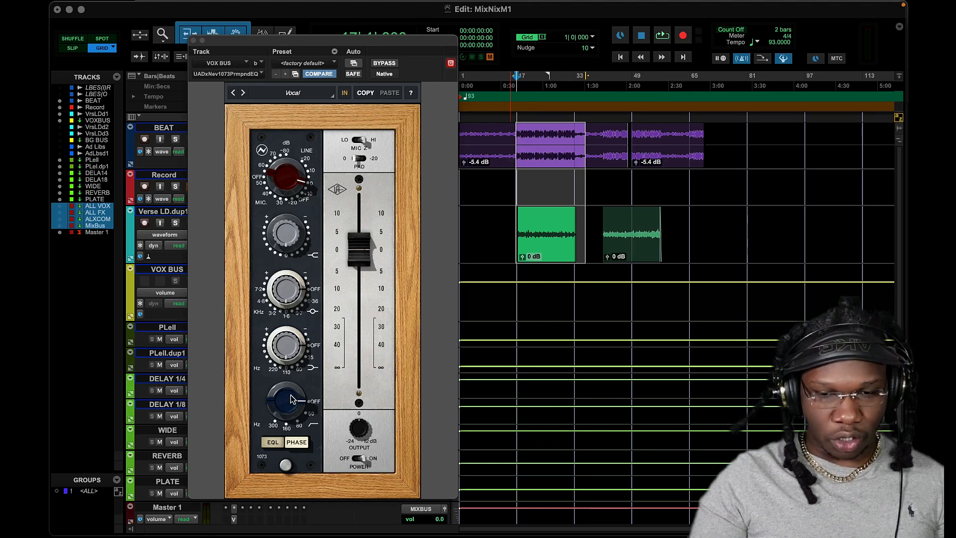
# Toggle the Neve 1073's EQL switch on and off on the VOX BUS
pyautogui.click(270, 441)
pyautogui.click(272, 441)
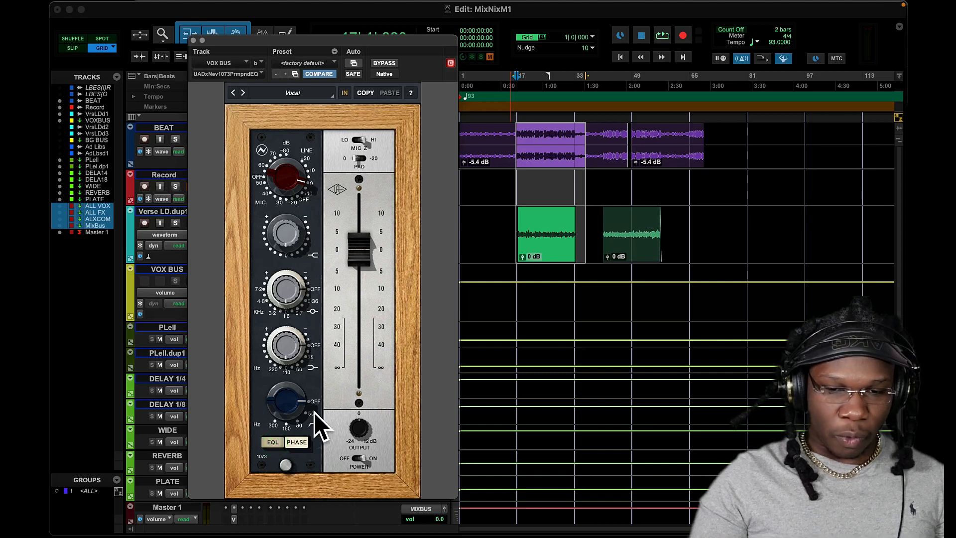
pyautogui.click(482, 399)
pyautogui.click(266, 442)
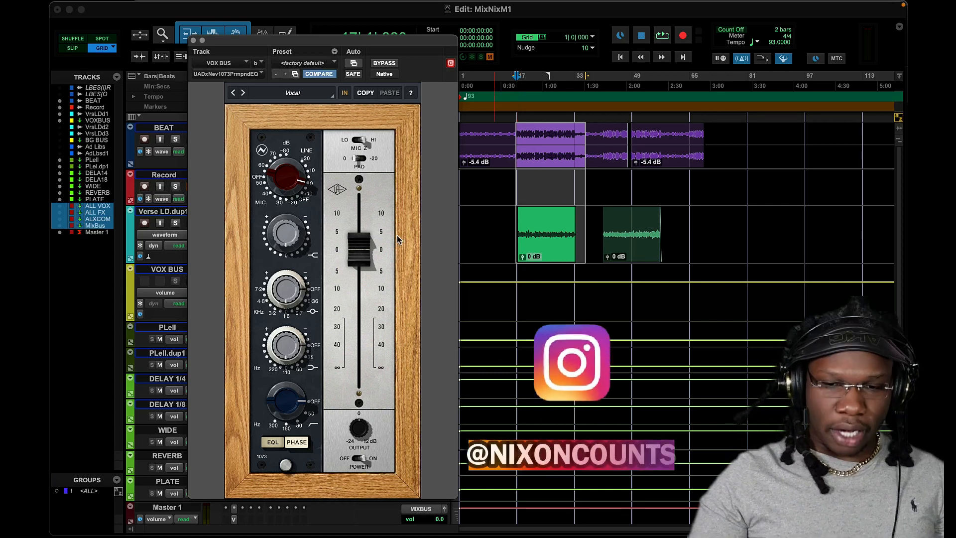
# Lower the Neve 1073 output fader to about -3 during loop playback and compare the vocal with the plug-in bypassed and active
pyautogui.click(361, 251)
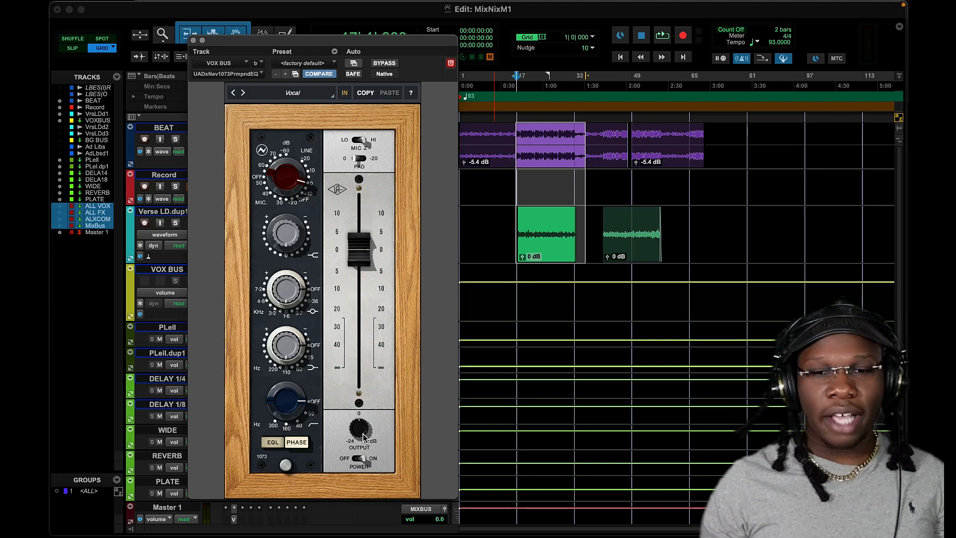
pyautogui.press('space')
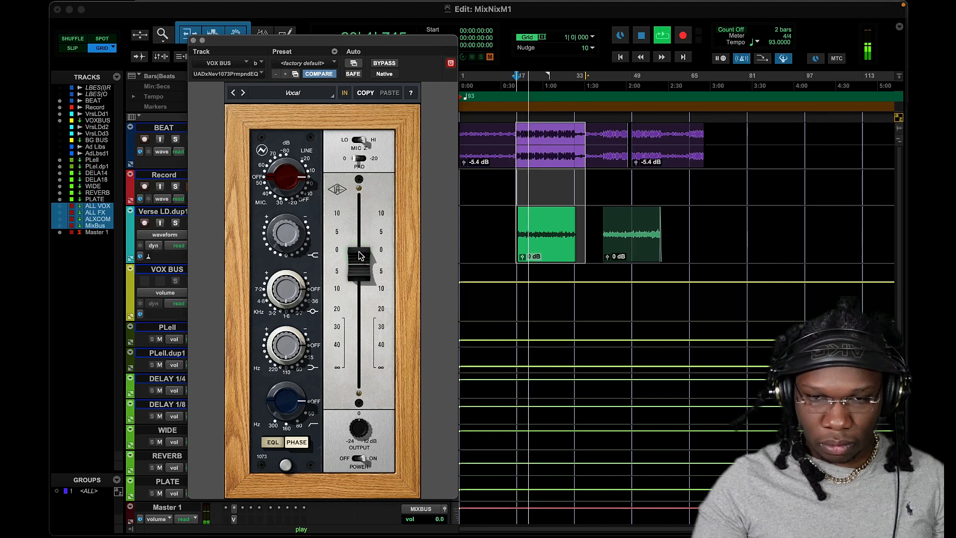
pyautogui.click(383, 62)
pyautogui.moveTo(378, 42); pyautogui.dragTo(432, 57)
pyautogui.moveTo(516, 43); pyautogui.dragTo(486, 51)
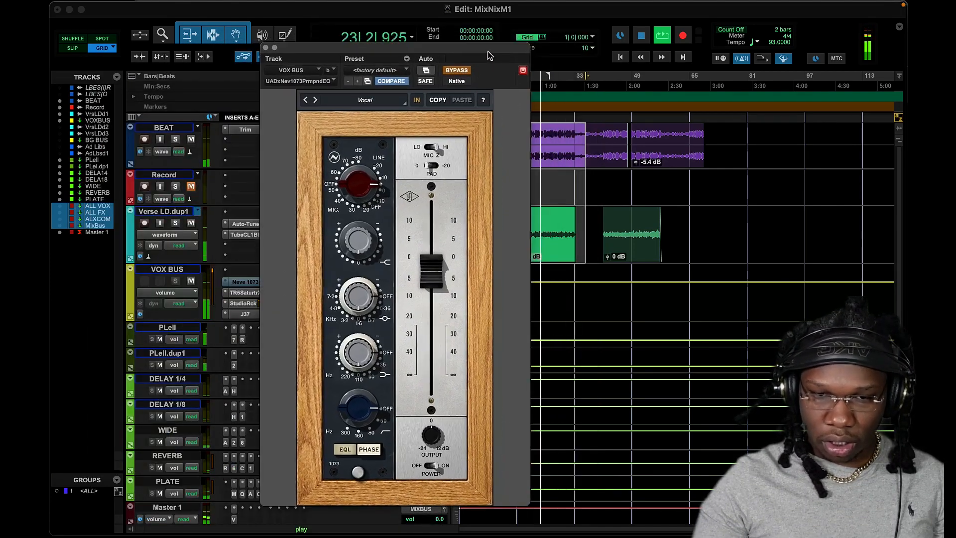
pyautogui.click(455, 70)
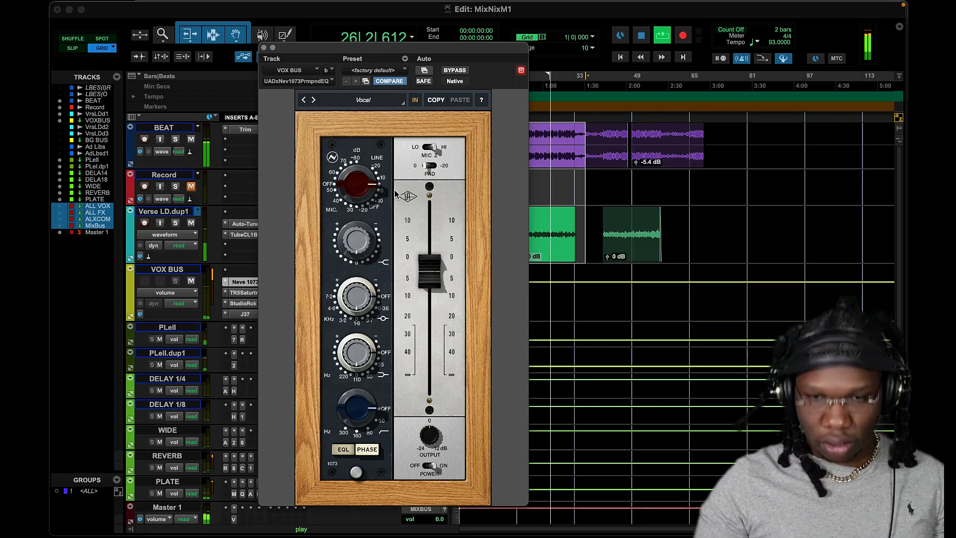
# Raise the Neve 1073's line gain to the 10 mark and compensate by lowering the output fader to about -7
pyautogui.moveTo(353, 182); pyautogui.dragTo(354, 187)
pyautogui.moveTo(429, 269); pyautogui.dragTo(432, 294)
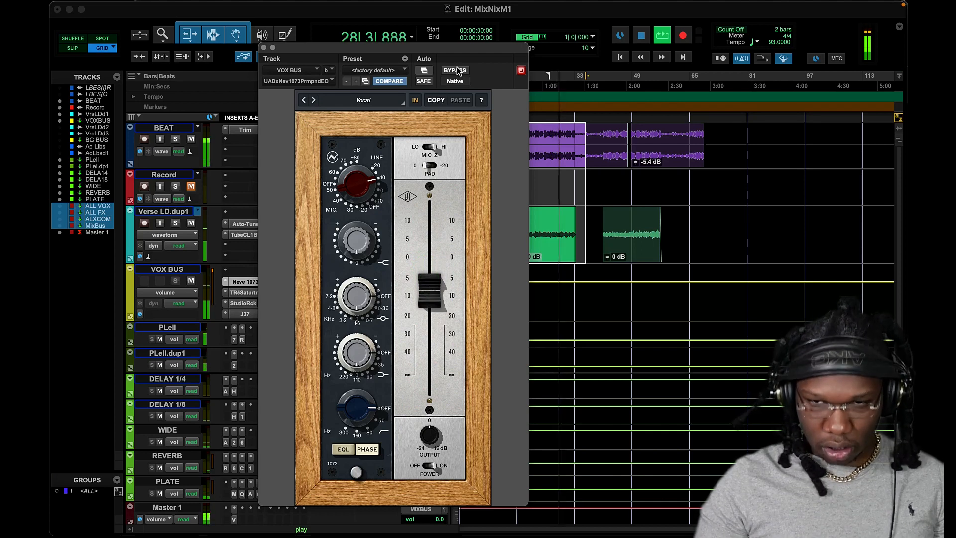
pyautogui.moveTo(438, 305); pyautogui.dragTo(436, 300)
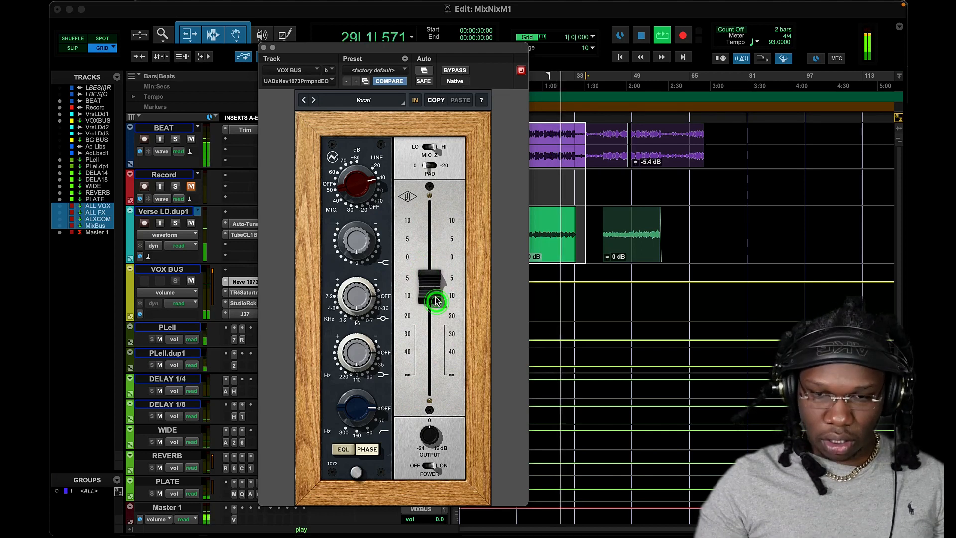
# Bypass and re-enable the Neve 1073 to compare the driven vocal with the unprocessed one, and stop playback
pyautogui.click(457, 70)
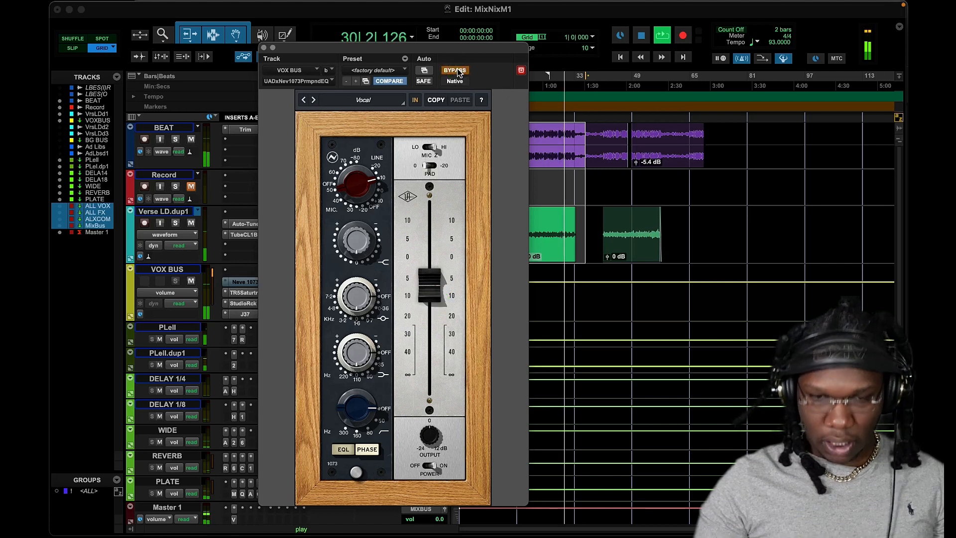
pyautogui.click(457, 70)
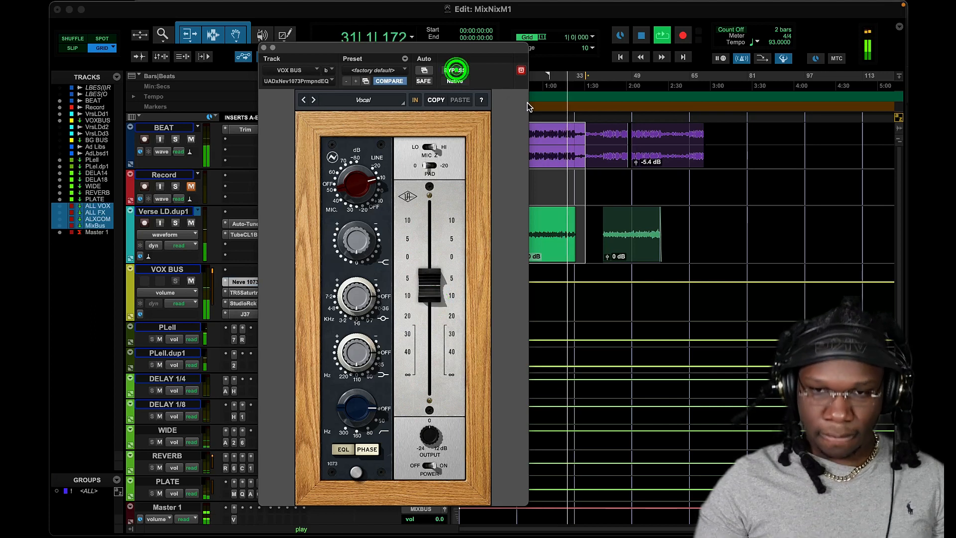
pyautogui.click(641, 38)
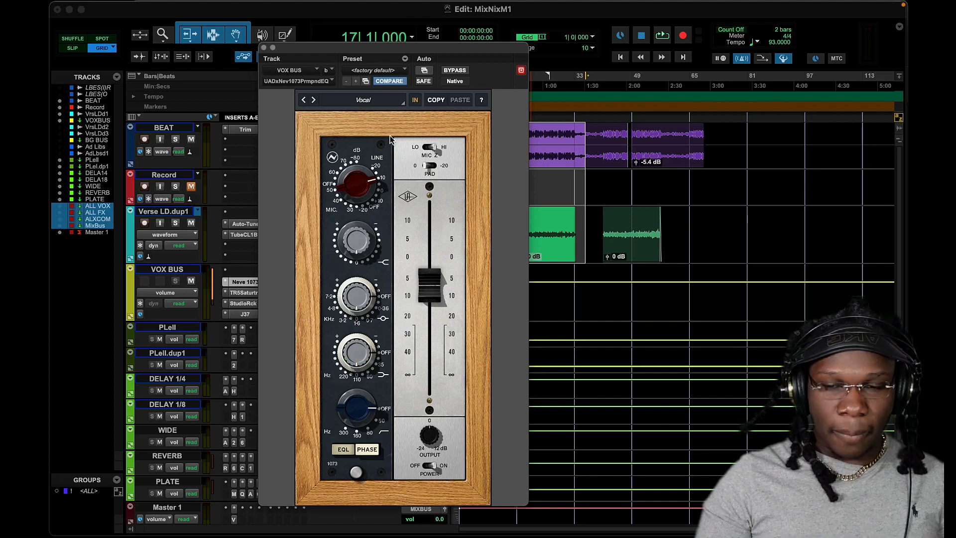
# Play the verse loop and turn up the gain of the Neve 1073's low-frequency shelf
pyautogui.moveTo(428, 48); pyautogui.dragTo(297, 24)
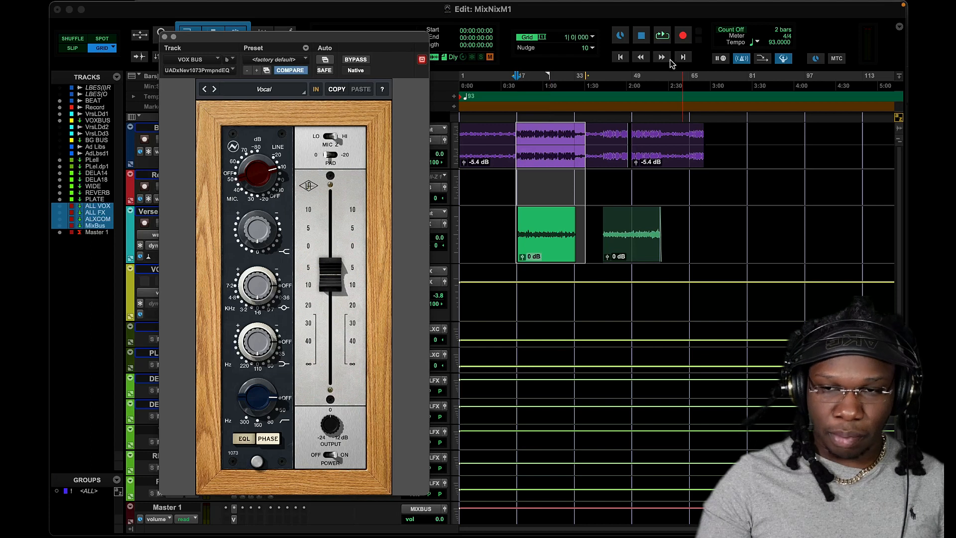
pyautogui.click(666, 36)
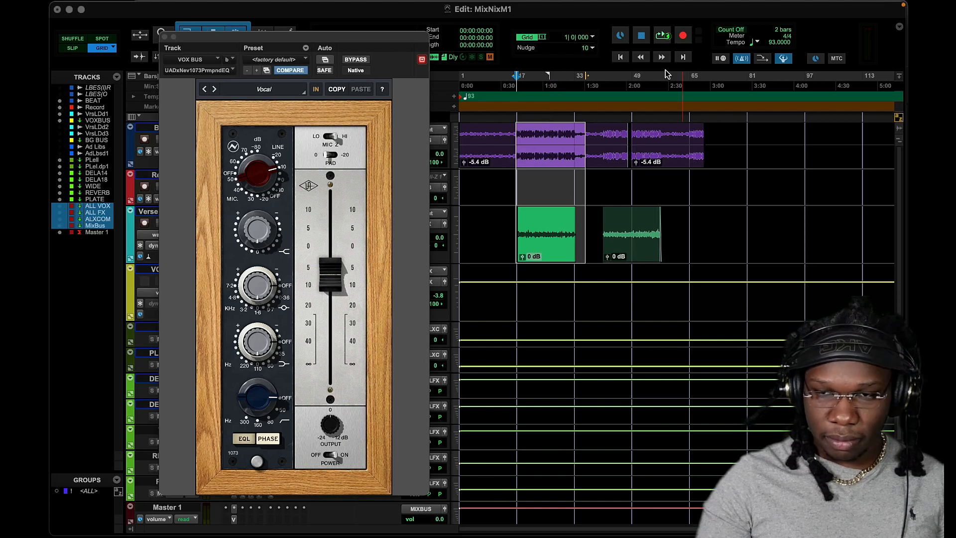
pyautogui.press('space')
pyautogui.moveTo(260, 343); pyautogui.dragTo(259, 318)
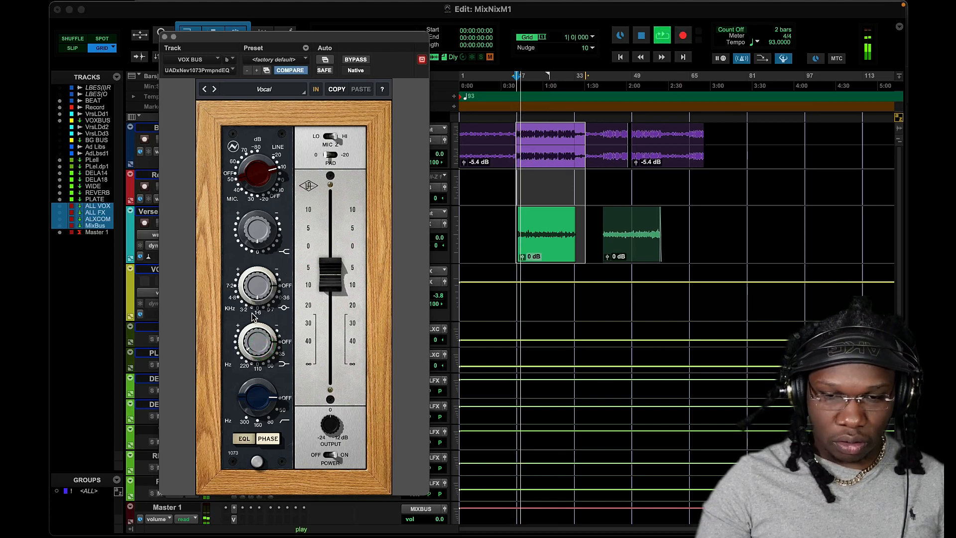
# Try the low shelf's 35, 60, 110 and 220 Hz frequency positions on the playing vocal while adjusting its gain
pyautogui.click(277, 354)
pyautogui.click(270, 362)
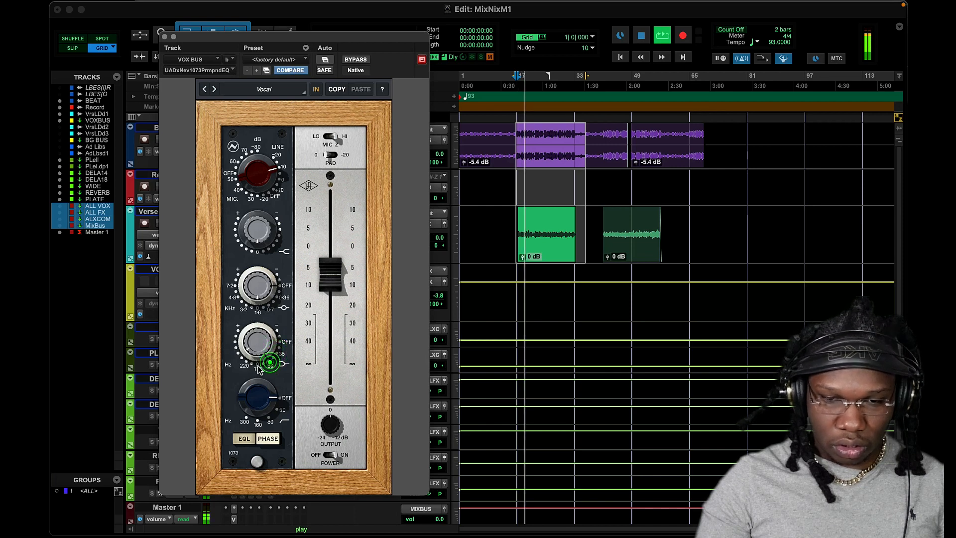
pyautogui.click(257, 367)
pyautogui.click(248, 338)
pyautogui.click(244, 365)
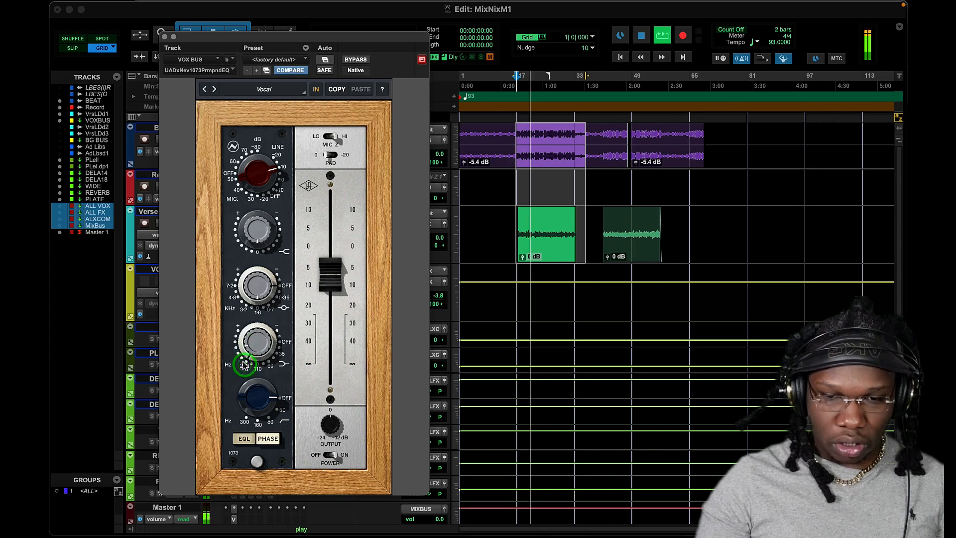
pyautogui.click(254, 339)
pyautogui.click(260, 371)
pyautogui.click(268, 366)
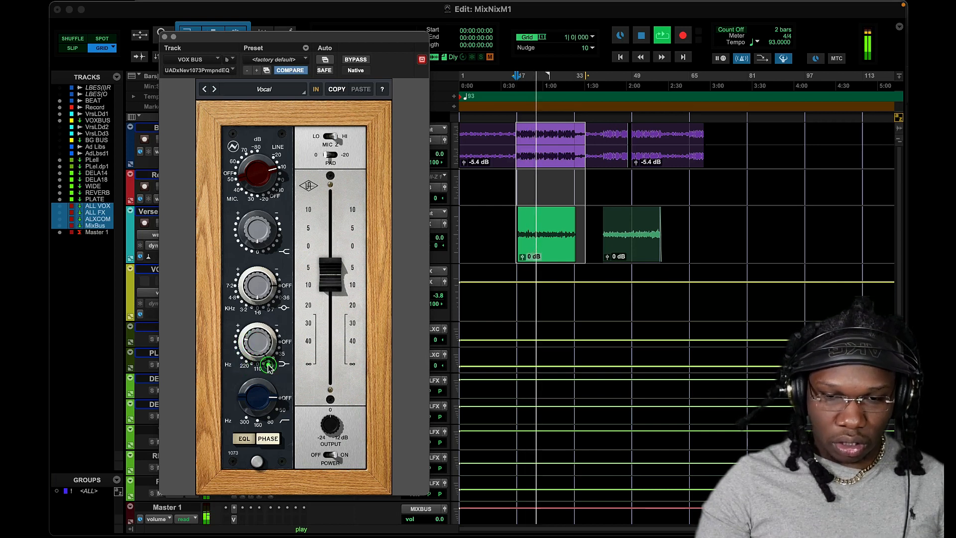
pyautogui.click(257, 369)
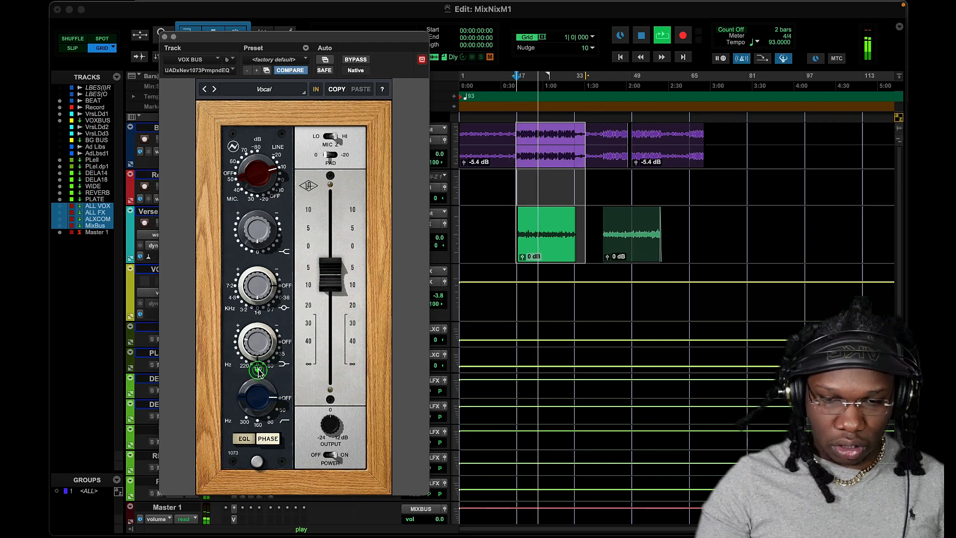
pyautogui.click(280, 353)
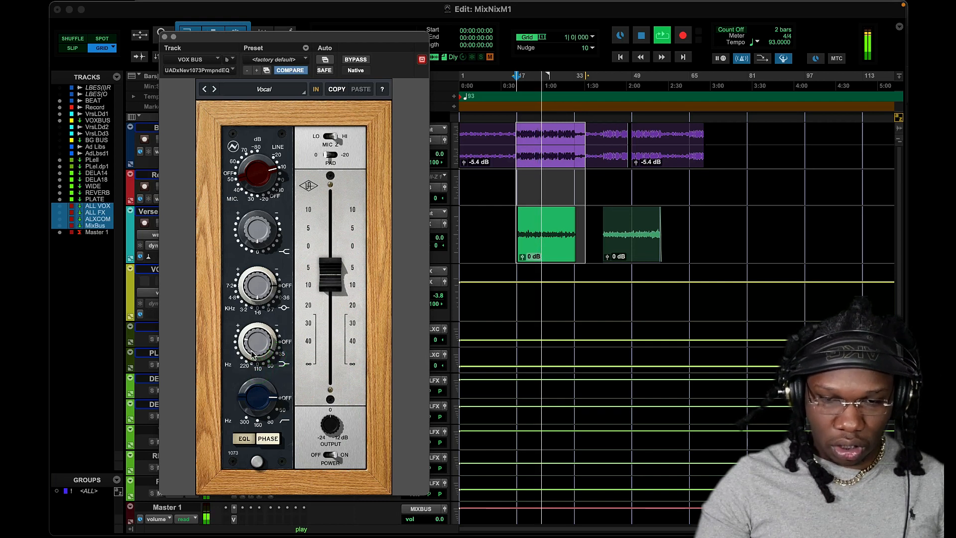
pyautogui.click(252, 354)
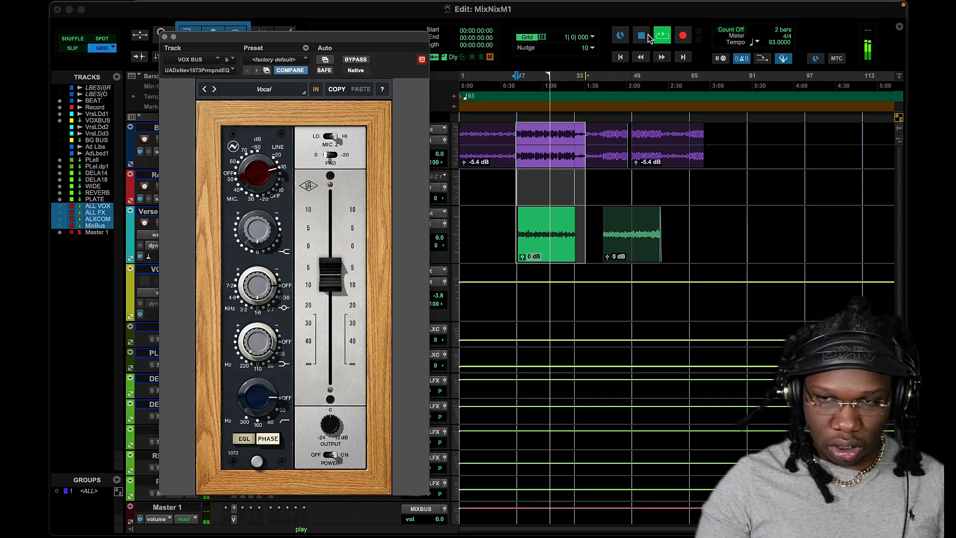
# Move the playback start to bar 19 and play the vocal from there
pyautogui.click(522, 79)
pyautogui.press('space')
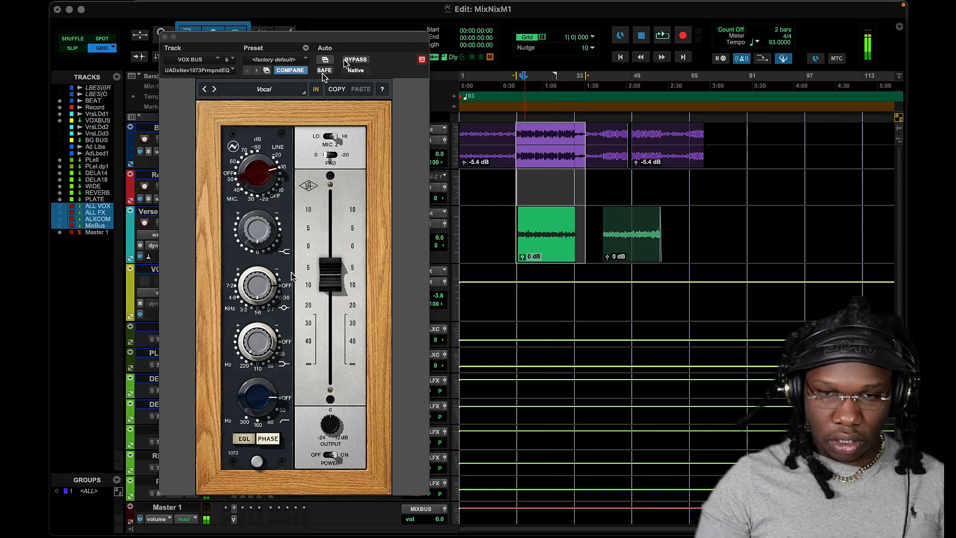
pyautogui.press('space')
# Switch EQL off and on repeatedly to compare the vocal with and without the EQ, and stop playback
pyautogui.click(244, 438)
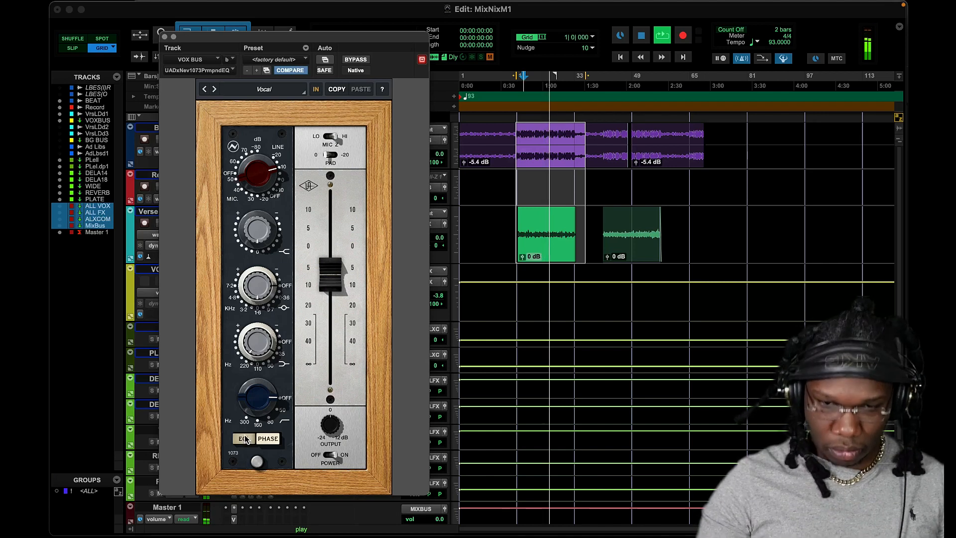
pyautogui.click(244, 438)
pyautogui.click(244, 438)
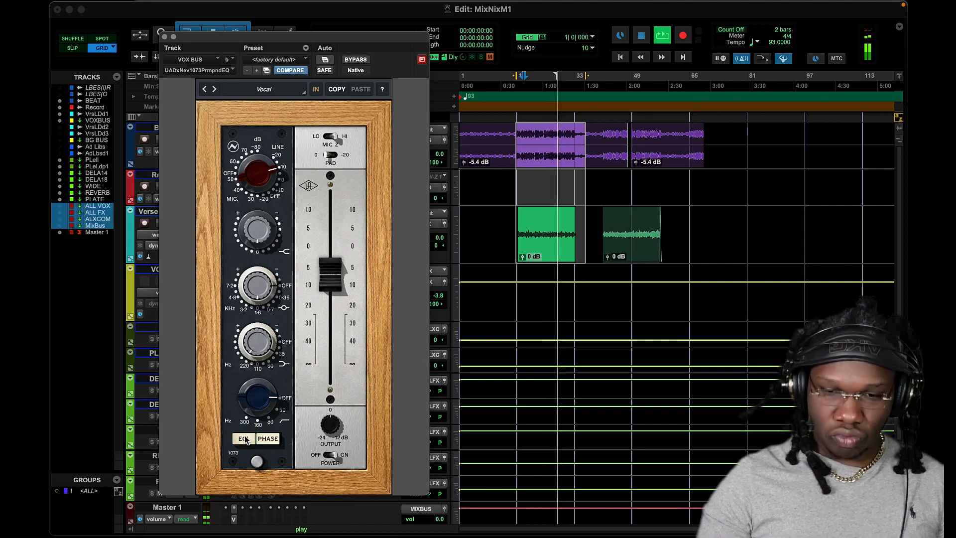
pyautogui.click(244, 438)
pyautogui.click(244, 438)
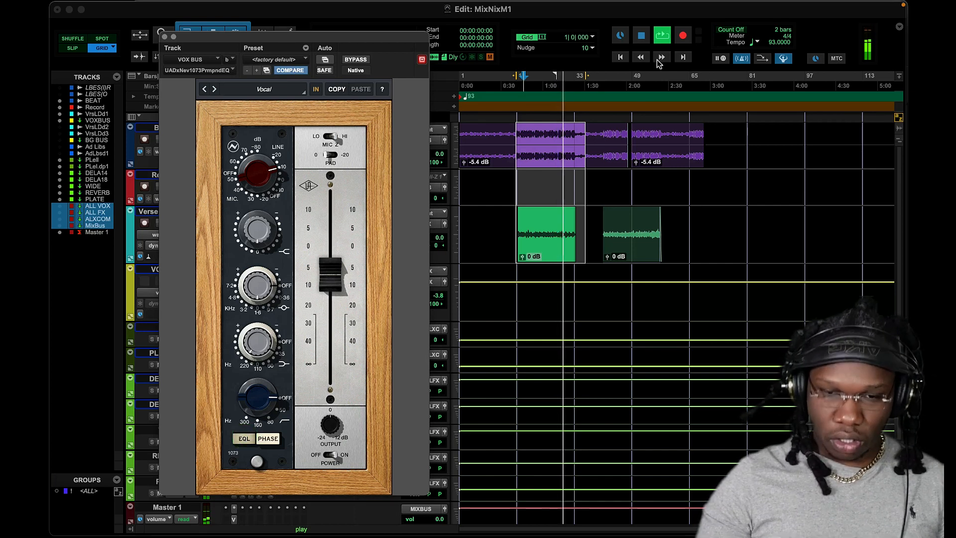
pyautogui.click(641, 35)
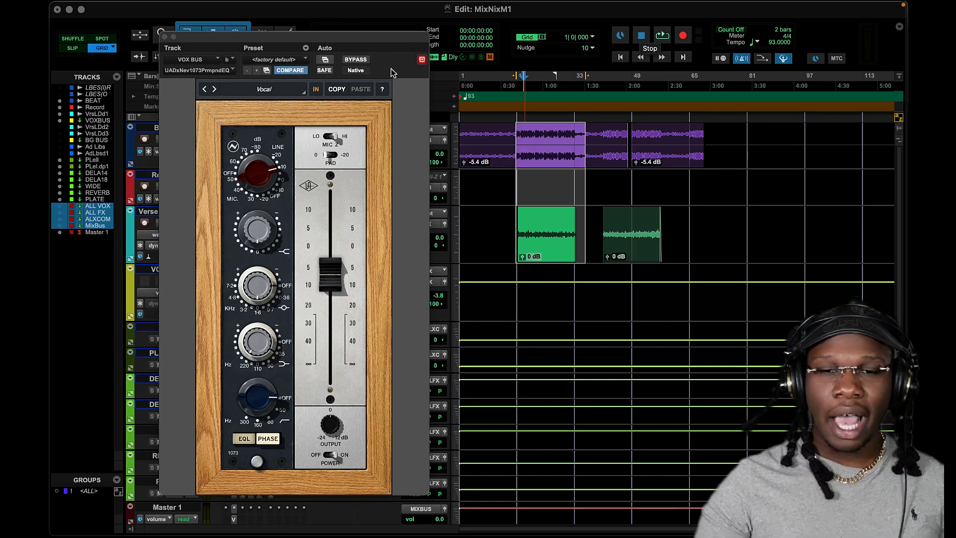
# Move the Neve 1073 window aside to show the VOX BUS insert chain, and return it over the track controls
pyautogui.moveTo(336, 37); pyautogui.dragTo(816, 38)
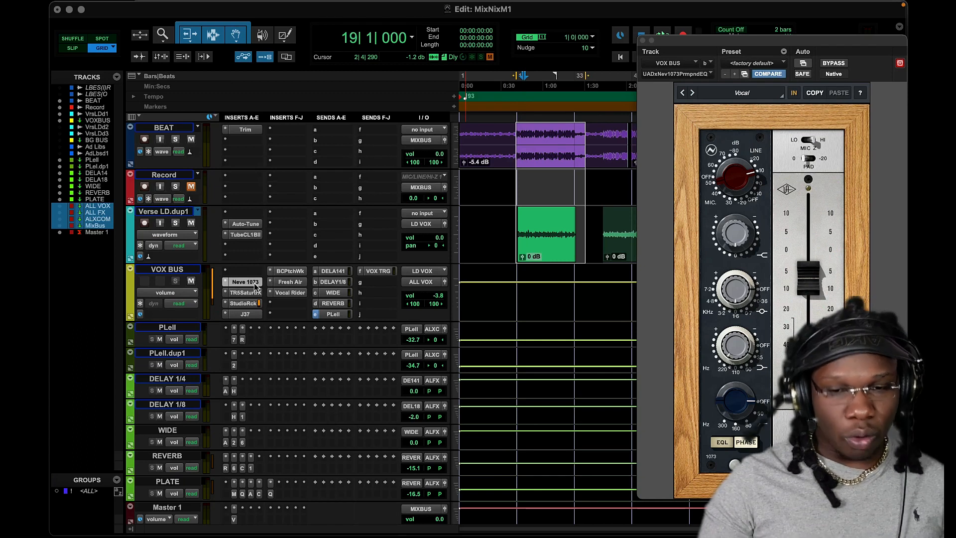
pyautogui.moveTo(699, 38); pyautogui.dragTo(576, 35)
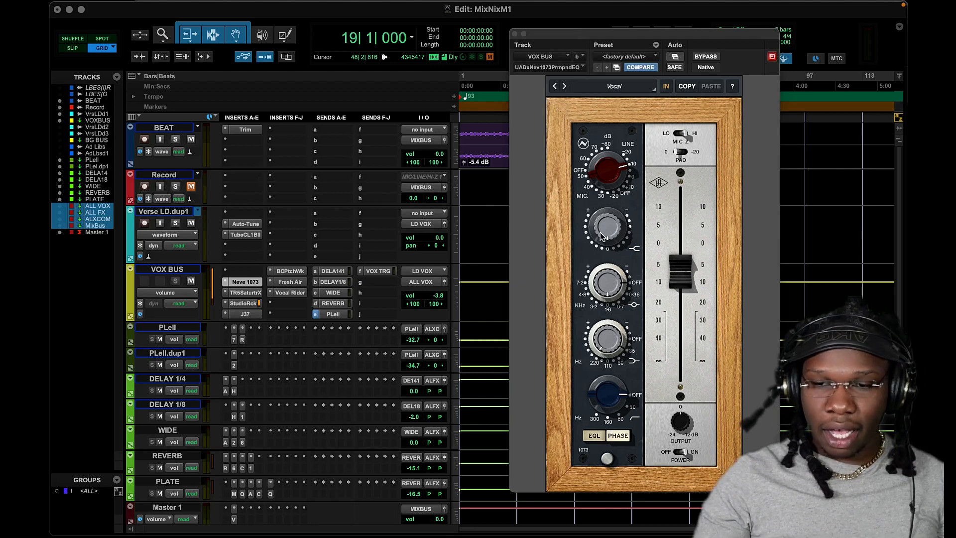
pyautogui.moveTo(595, 37); pyautogui.dragTo(301, 31)
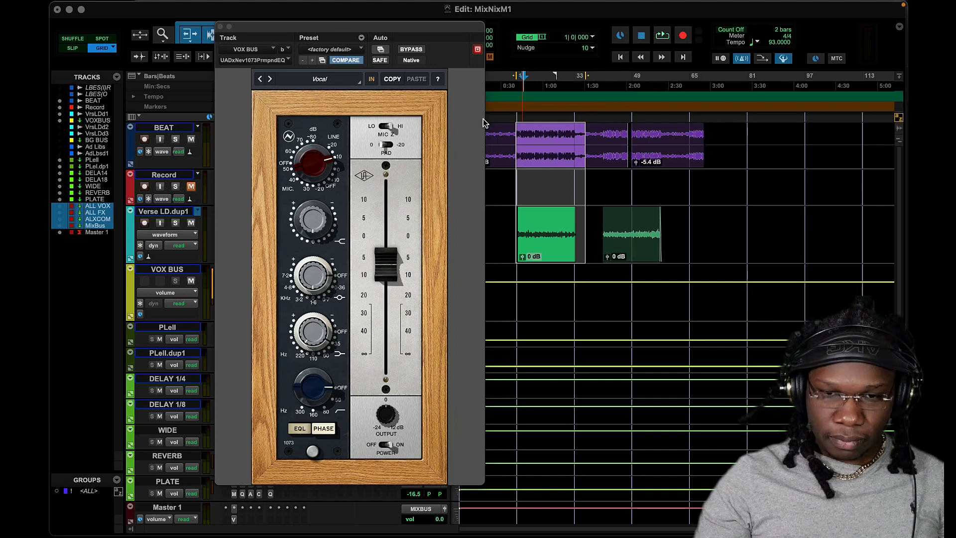
# Adjust the high shelf gain on the playing vocal and compare the result with the Neve 1073 bypassed and active
pyautogui.click(662, 35)
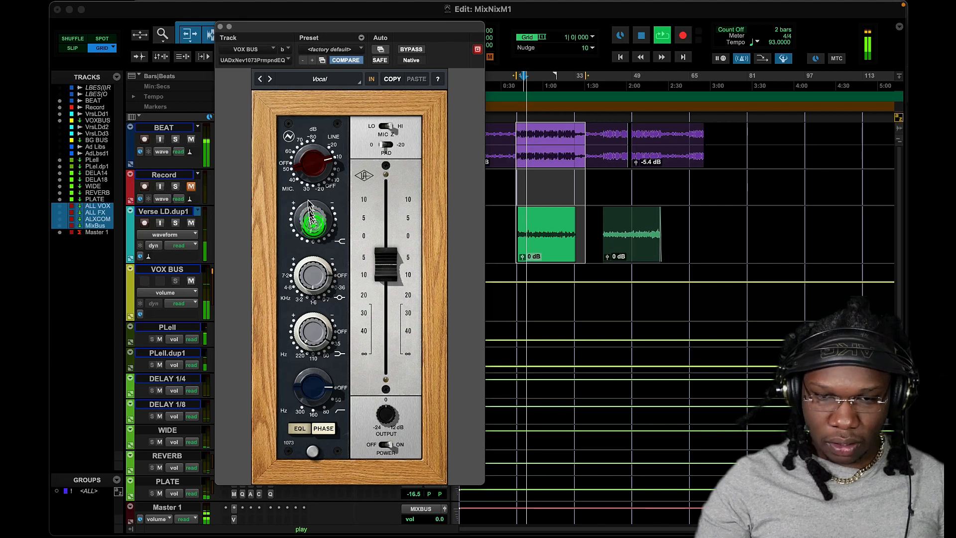
pyautogui.moveTo(313, 222); pyautogui.dragTo(311, 201)
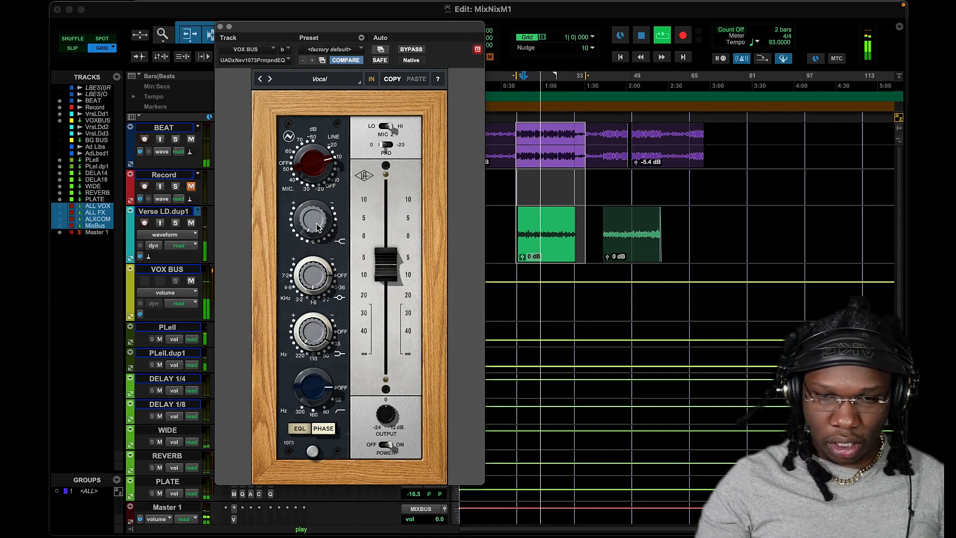
pyautogui.click(411, 50)
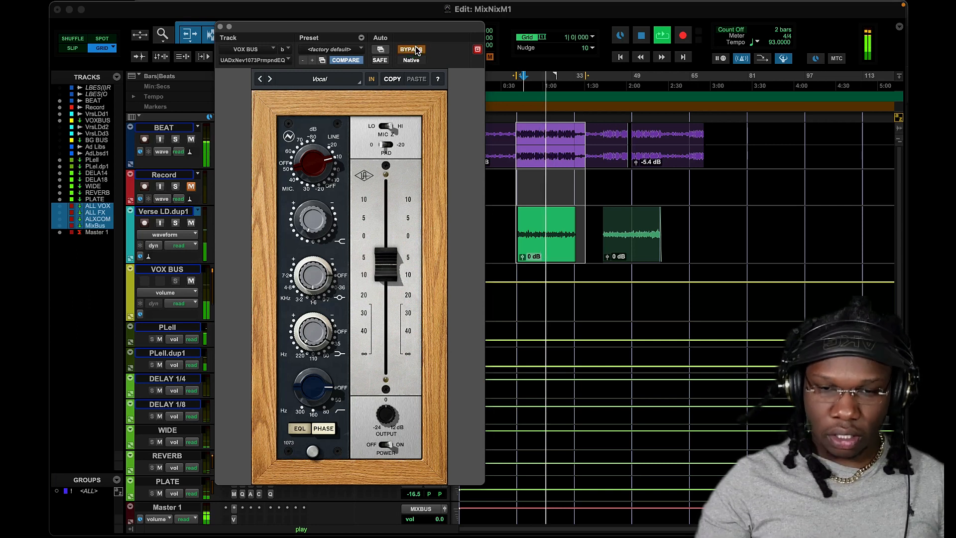
pyautogui.click(415, 50)
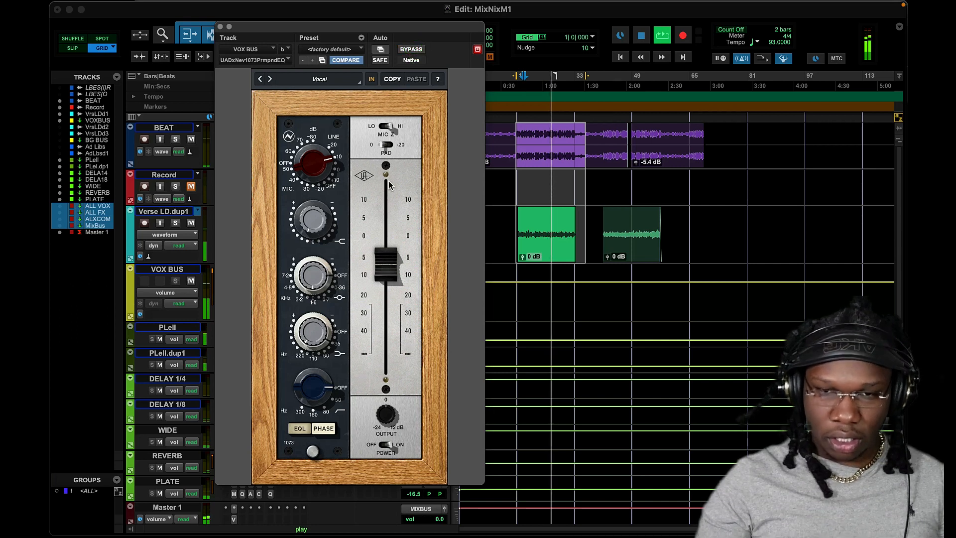
# Switch EQL off and on repeatedly to compare the vocal with and without the high shelf, and stop playback
pyautogui.click(299, 431)
pyautogui.click(298, 431)
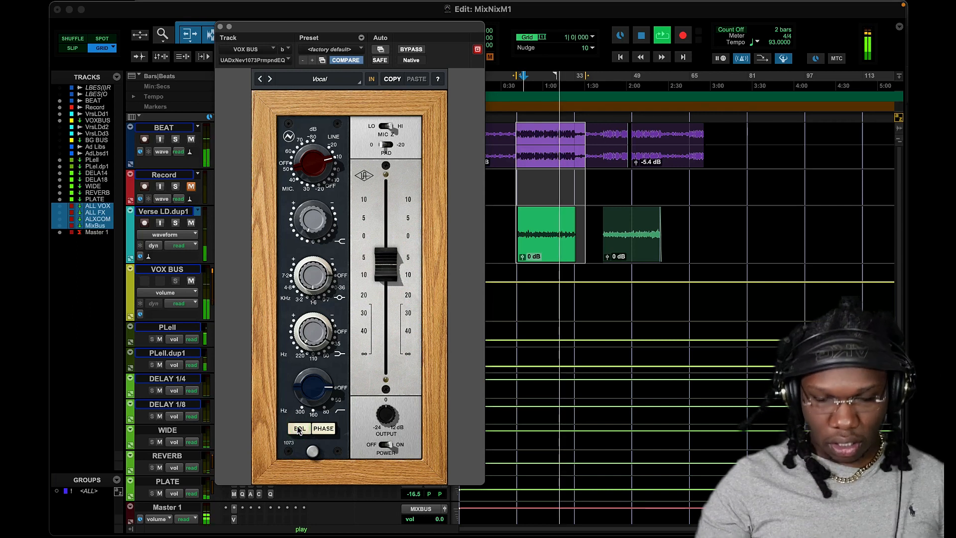
pyautogui.click(299, 432)
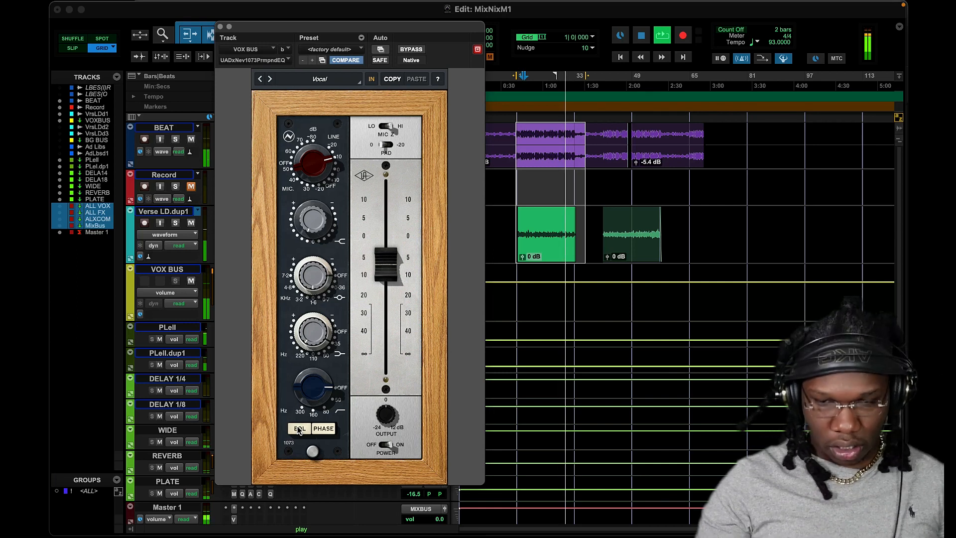
pyautogui.click(299, 431)
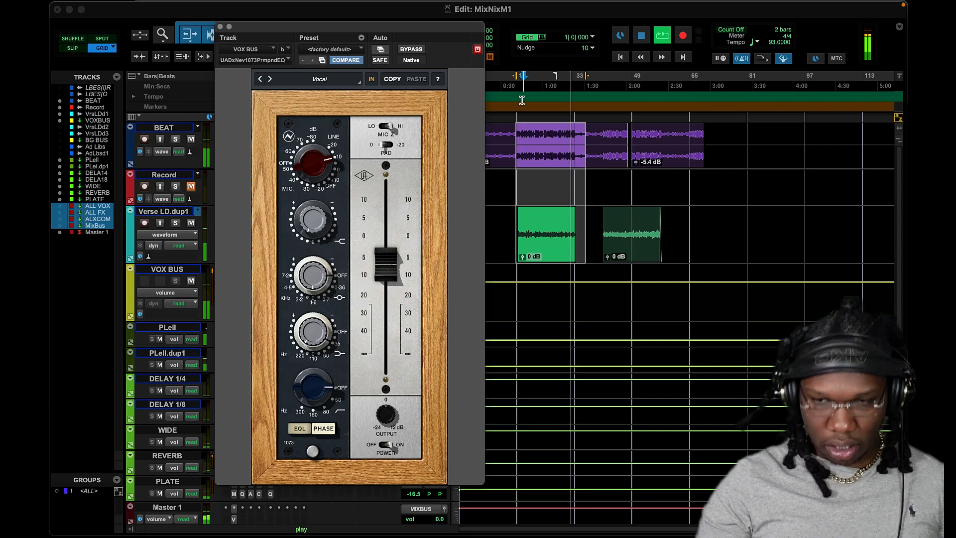
pyautogui.click(641, 38)
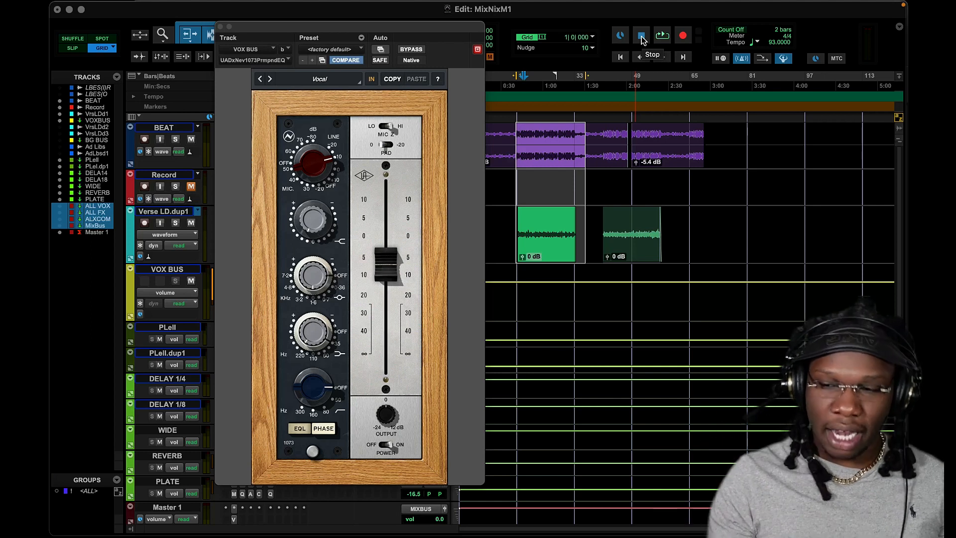
pyautogui.click(642, 39)
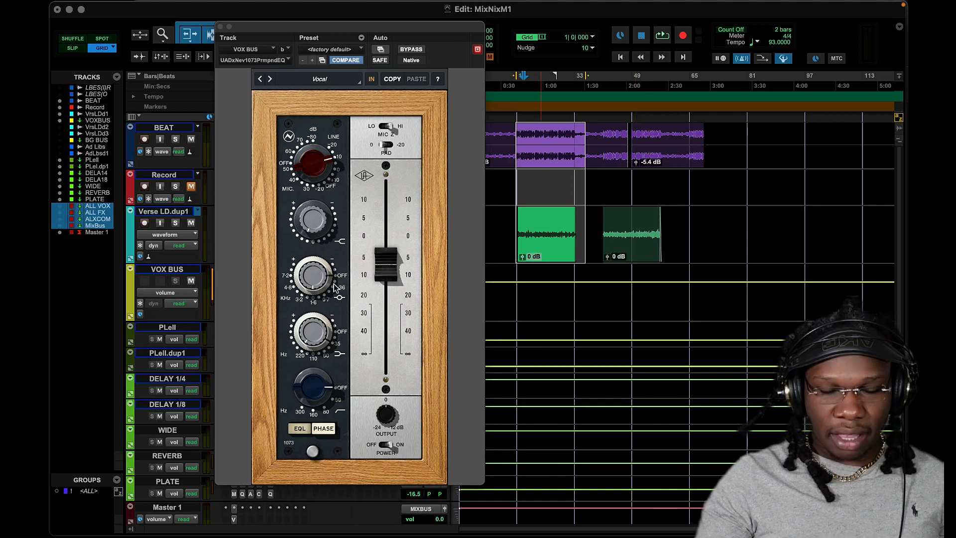
# Play the vocal and try the mid band's 0.36, 0.7 and 1.6 kHz frequency positions while adjusting its gain
pyautogui.click(523, 84)
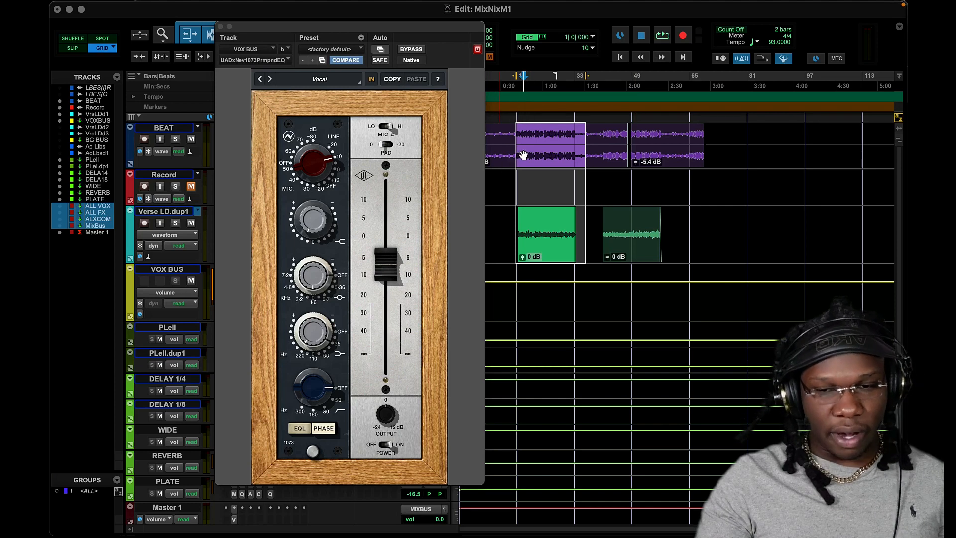
pyautogui.click(313, 283)
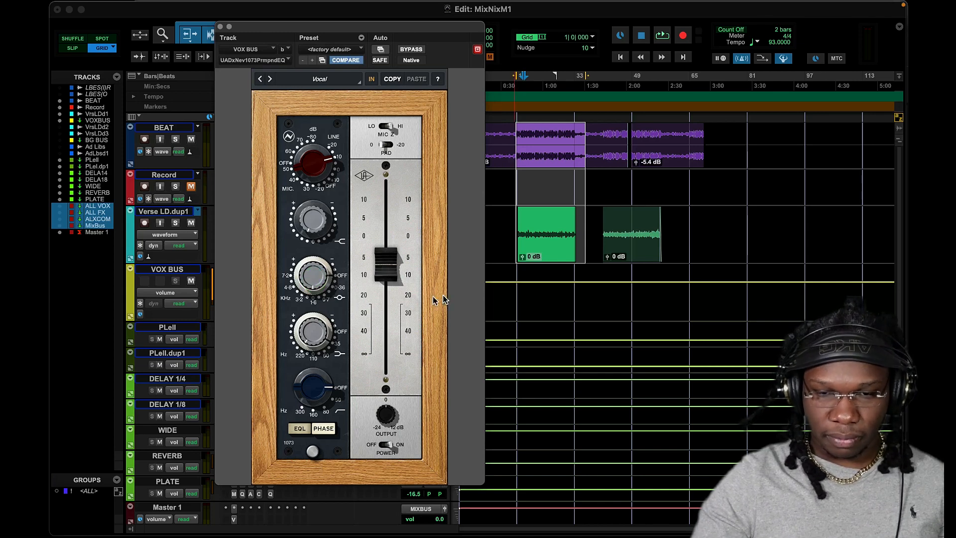
pyautogui.click(661, 35)
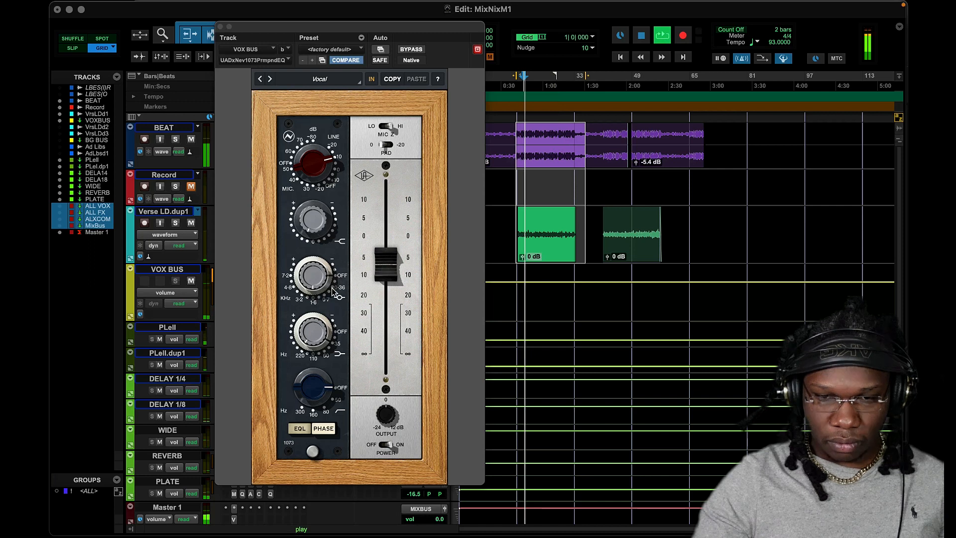
pyautogui.moveTo(315, 280); pyautogui.dragTo(307, 255)
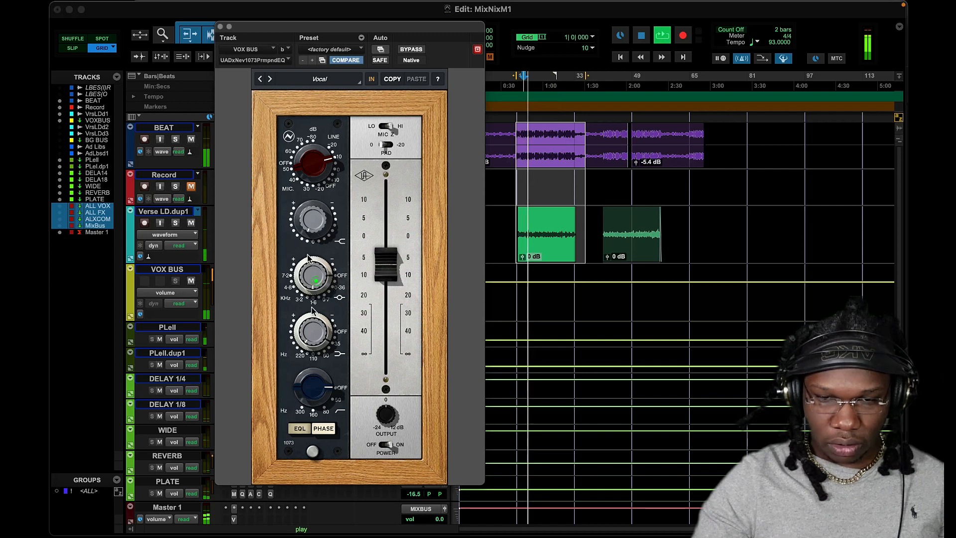
pyautogui.click(332, 286)
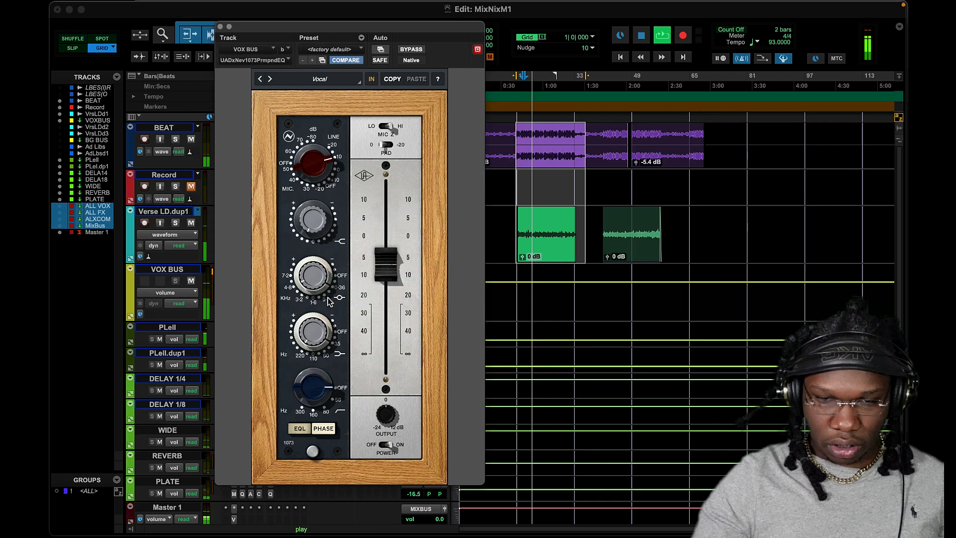
pyautogui.click(323, 299)
pyautogui.click(312, 303)
pyautogui.click(309, 299)
pyautogui.click(310, 274)
pyautogui.click(308, 274)
# Try the mid band's 3.2, 4.8 and 7.2 kHz positions on the playing vocal, and return it to 1.6 kHz
pyautogui.click(294, 297)
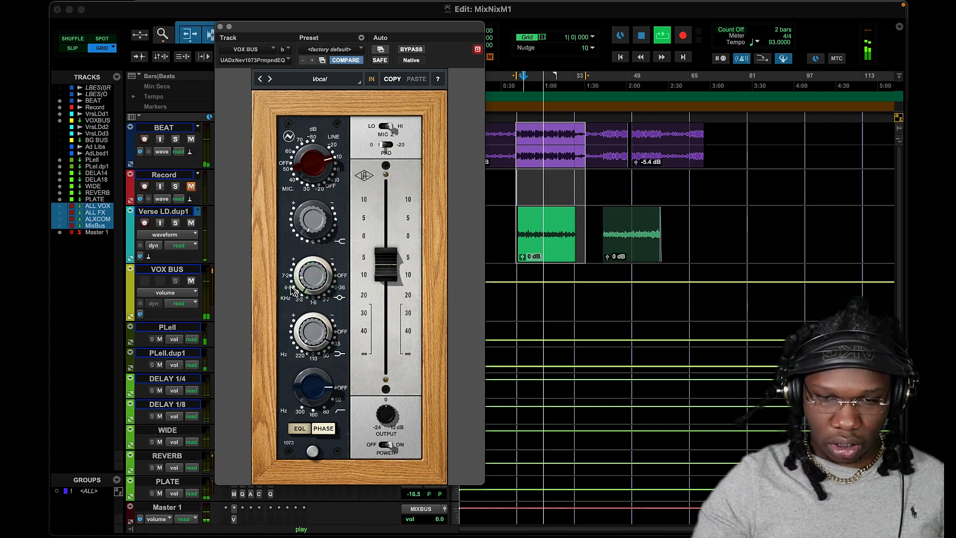
pyautogui.click(290, 287)
pyautogui.click(288, 279)
pyautogui.click(311, 302)
pyautogui.click(305, 298)
pyautogui.click(313, 300)
pyautogui.click(312, 284)
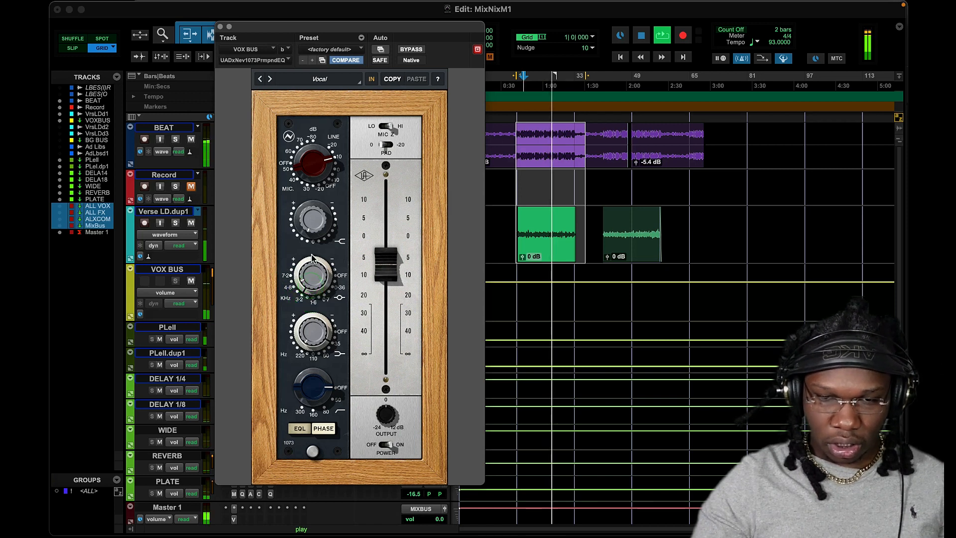
pyautogui.click(313, 300)
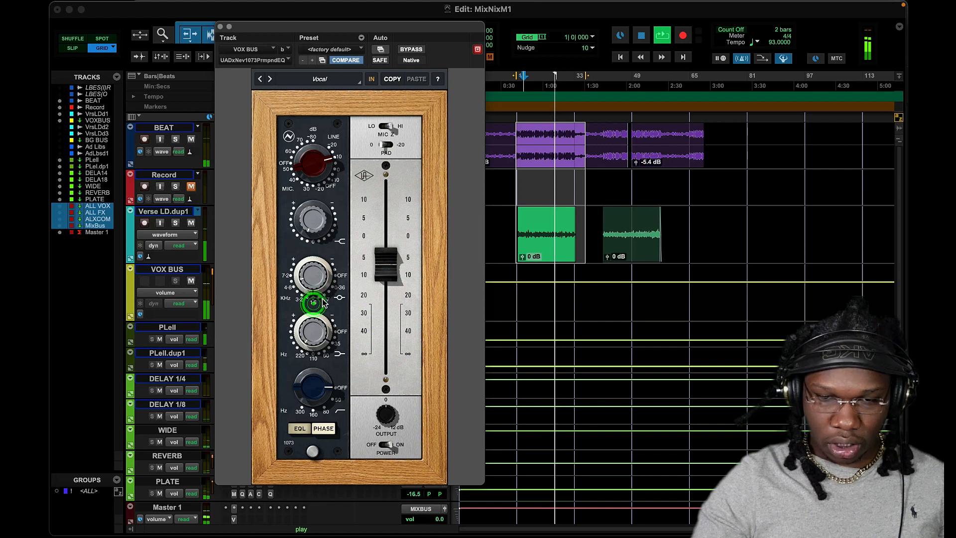
# Adjust the mid band's gain at 1.6 kHz, and move the band through 3.2 to 4.8 kHz with its gain readjusted
pyautogui.click(309, 284)
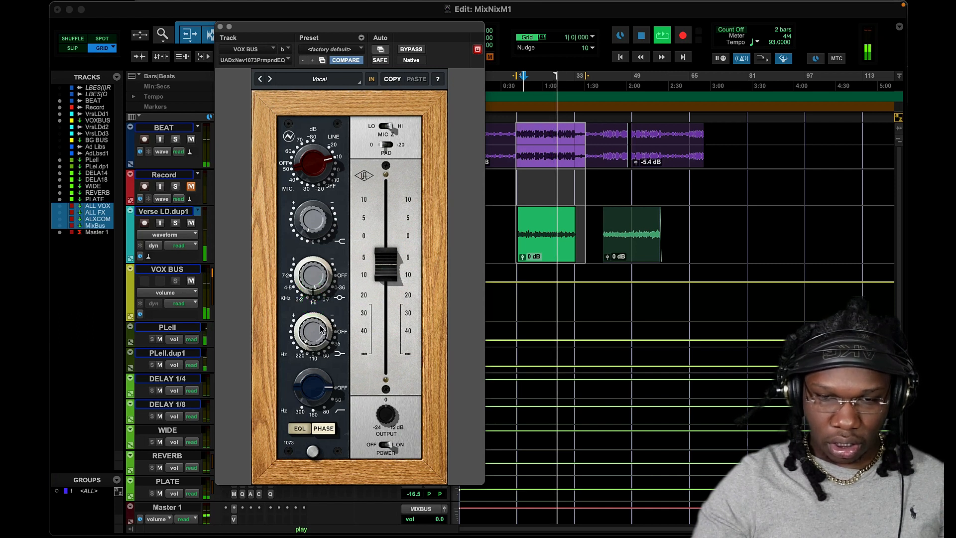
pyautogui.moveTo(318, 286)
pyautogui.mouseDown()
pyautogui.moveTo(319, 294)
pyautogui.moveTo(318, 280)
pyautogui.mouseUp()
pyautogui.click(299, 298)
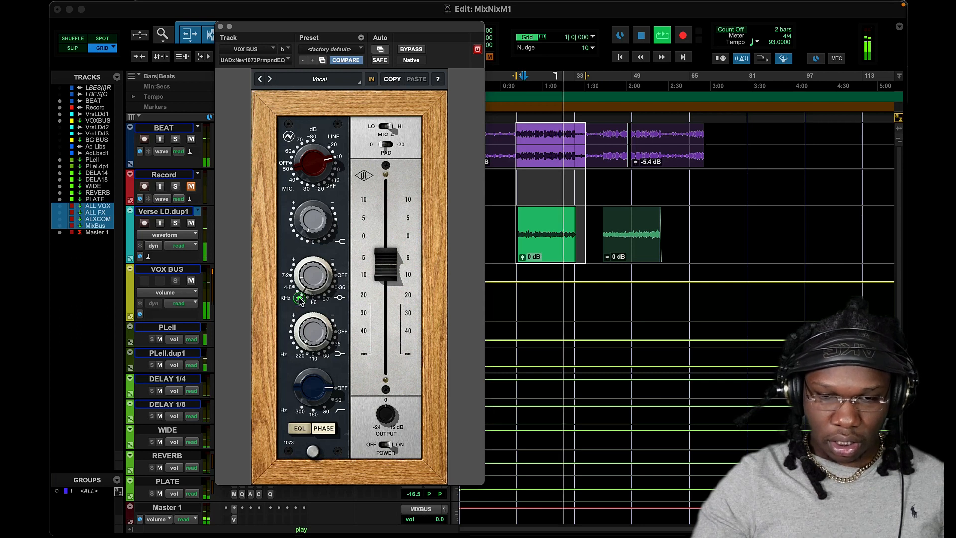
pyautogui.click(291, 286)
pyautogui.click(314, 283)
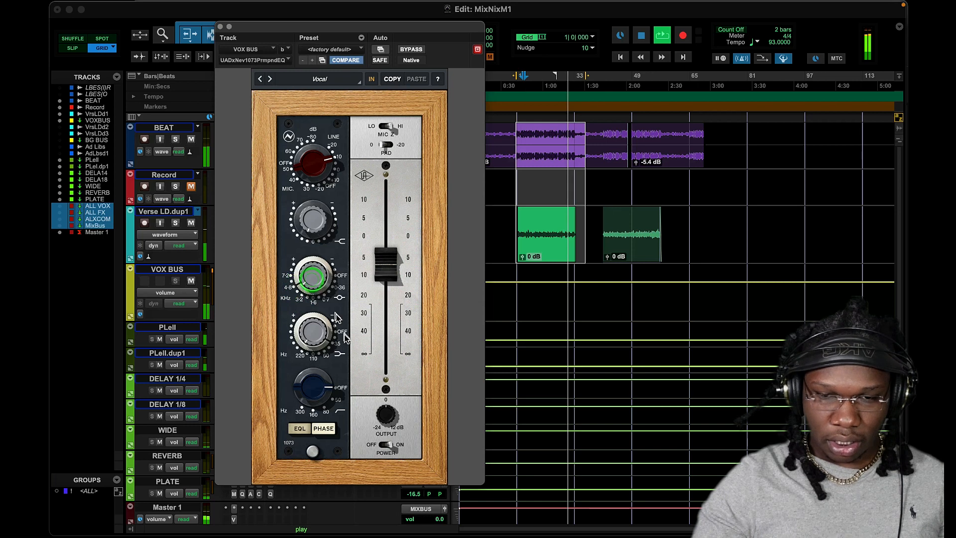
pyautogui.click(317, 279)
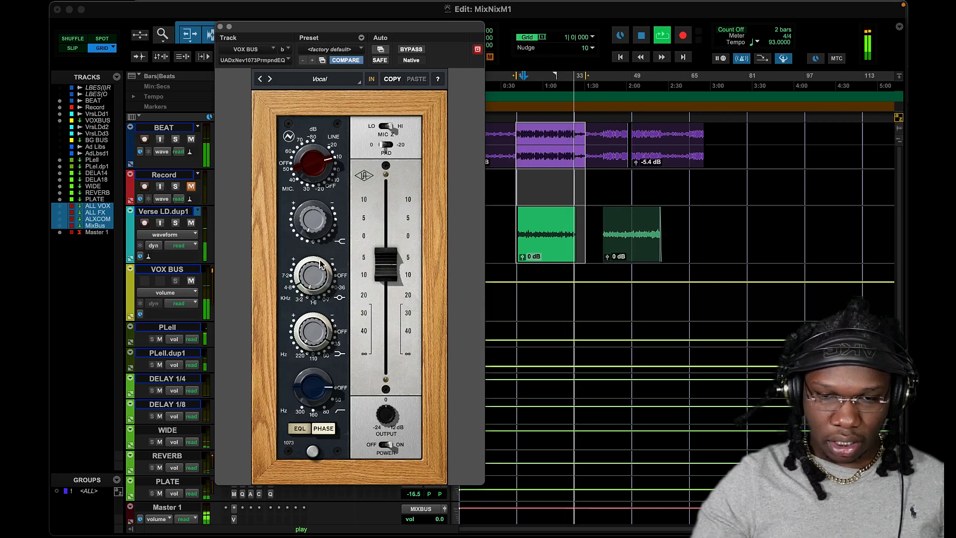
# Restart playback from the beginning of the vocal clip and toggle EQL to compare the vocal with and without the mid-band EQ
pyautogui.click(521, 84)
pyautogui.press('space')
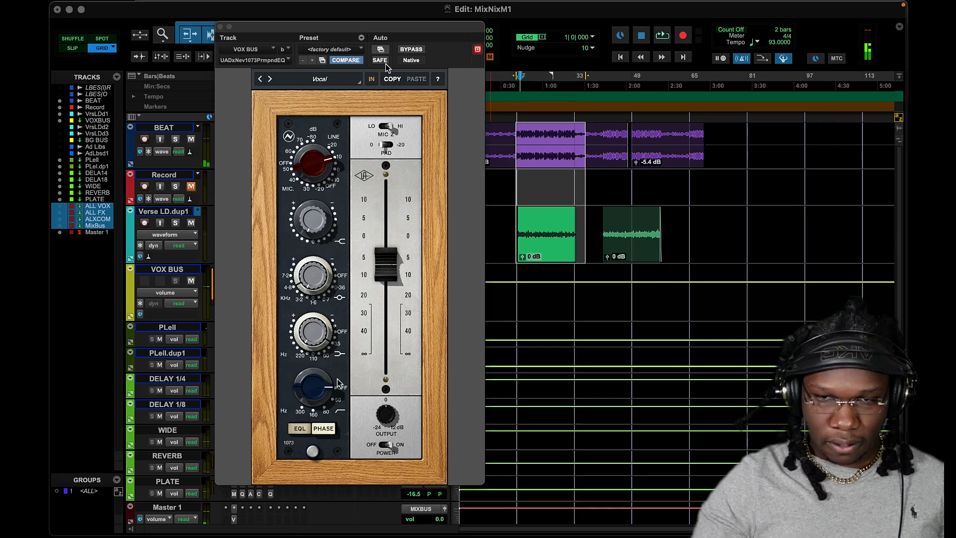
pyautogui.press('space')
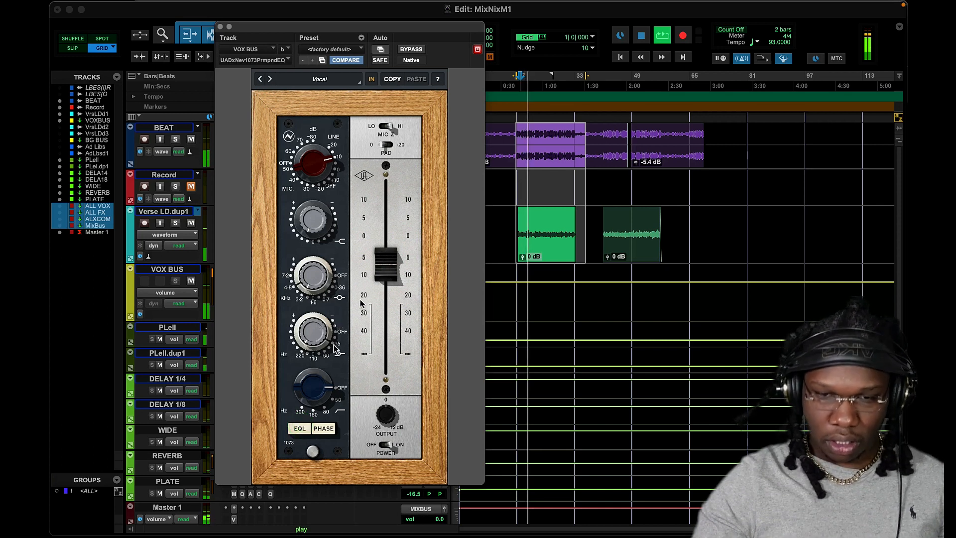
pyautogui.click(300, 430)
pyautogui.click(301, 429)
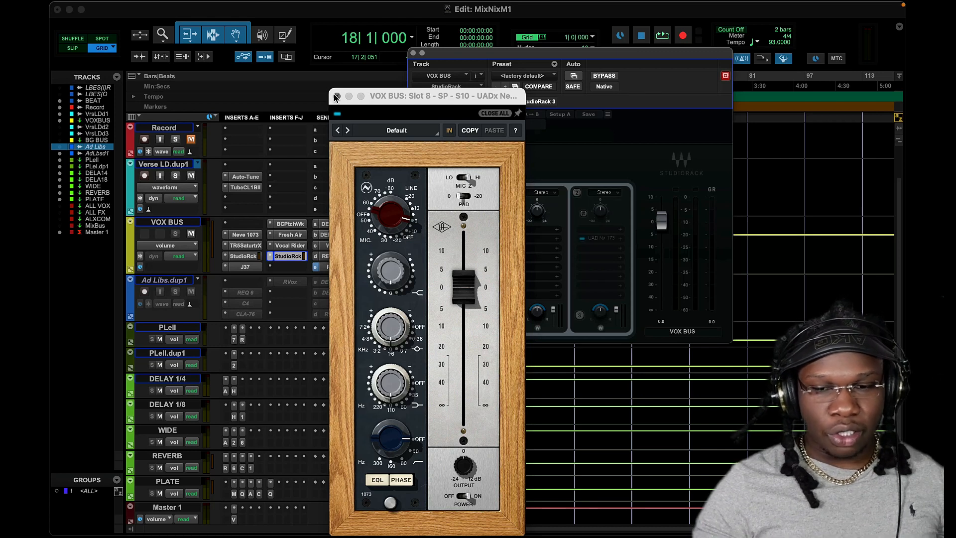
# Set the StudioRack-hosted Neve 1073's mic gain to the 30 dB position and move its window clear of the StudioRack
pyautogui.click(408, 237)
pyautogui.click(384, 237)
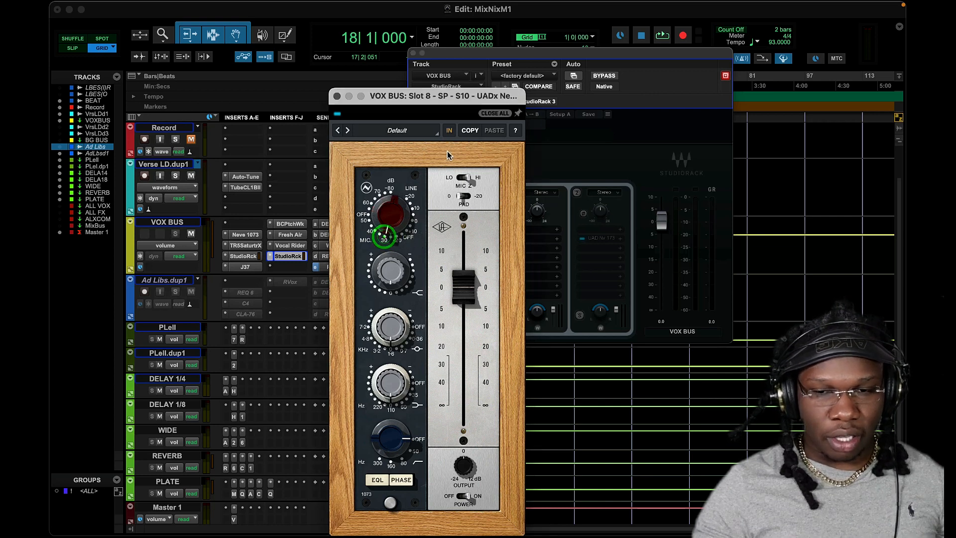
pyautogui.moveTo(427, 104); pyautogui.dragTo(341, 63)
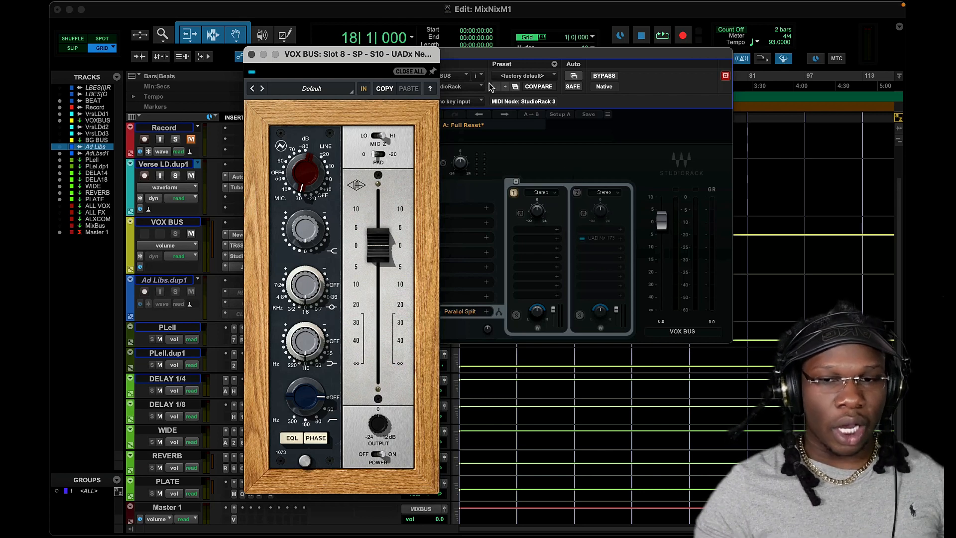
pyautogui.moveTo(391, 52); pyautogui.dragTo(291, 41)
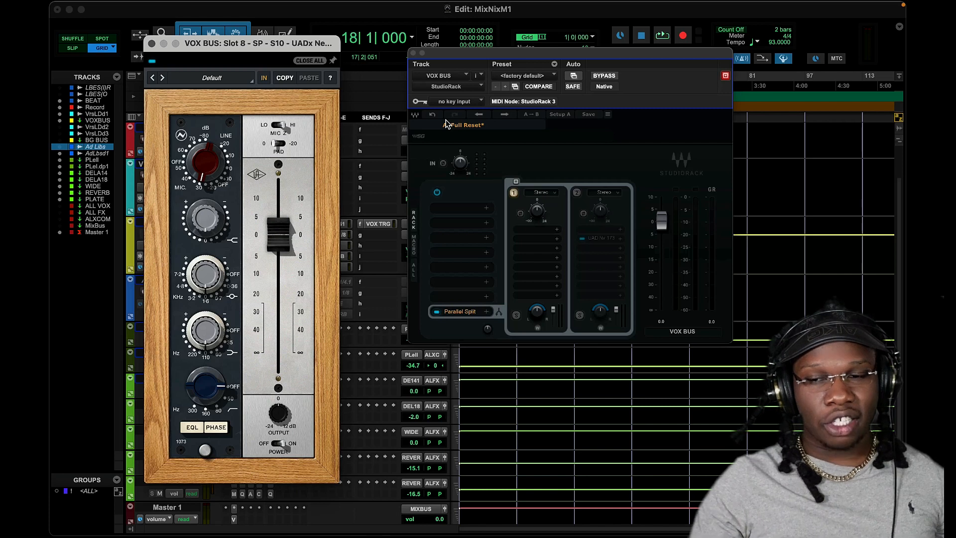
# Play the vocal, set parallel rack 2's fader to about -35 dB, and lower the StudioRack output to about -1.9 dB
pyautogui.click(619, 308)
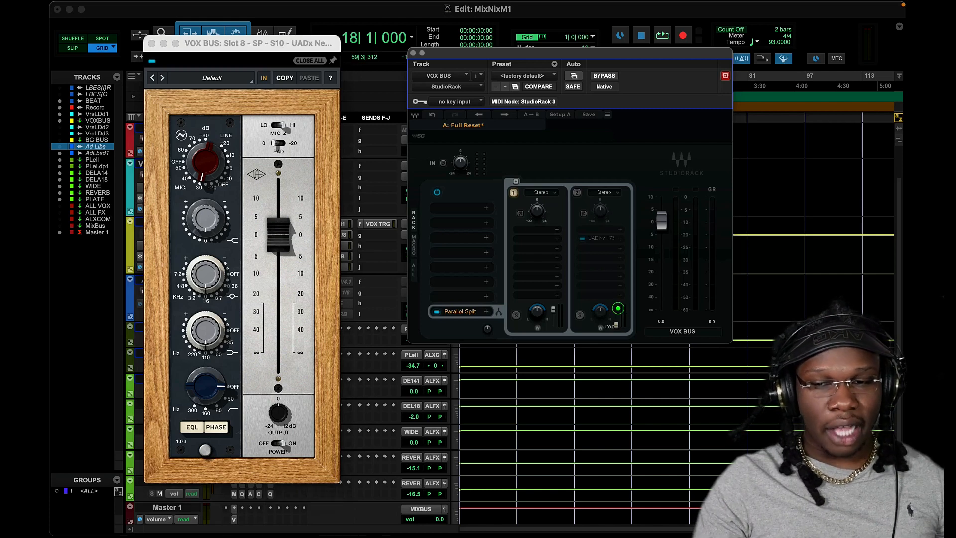
pyautogui.click(662, 40)
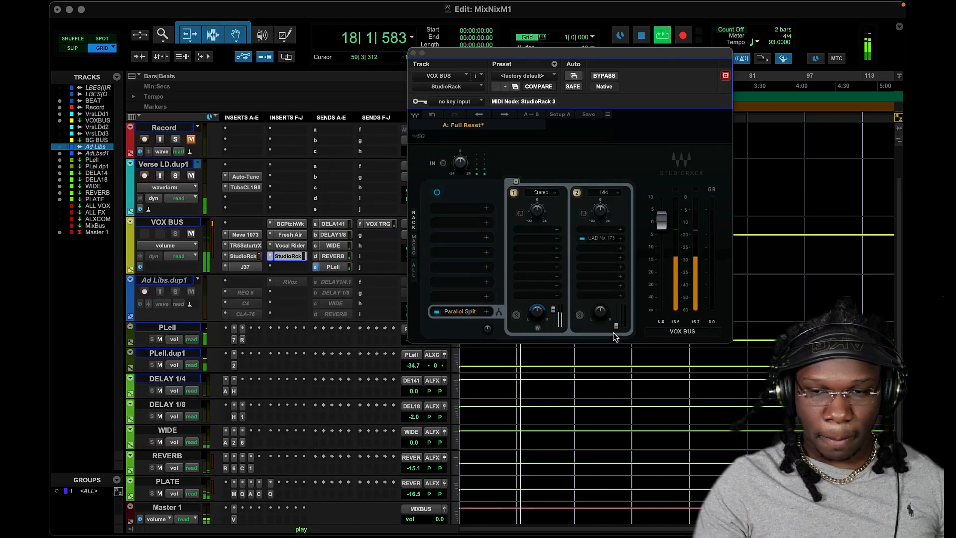
pyautogui.moveTo(615, 326); pyautogui.dragTo(616, 322)
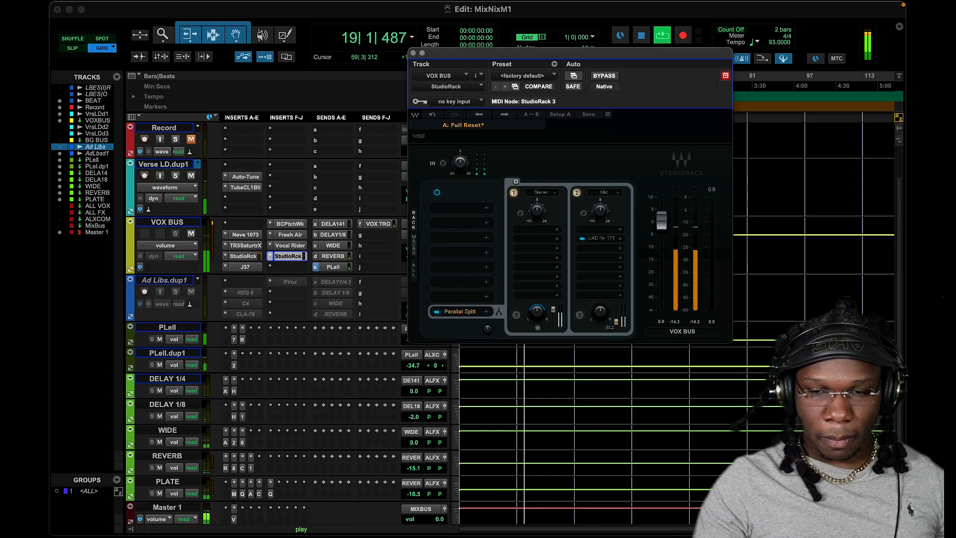
pyautogui.moveTo(660, 220); pyautogui.dragTo(660, 224)
# Toggle the StudioRack chain off and on to compare the parallel saturation, trimming the output to -2.8 dB to match levels
pyautogui.click(438, 193)
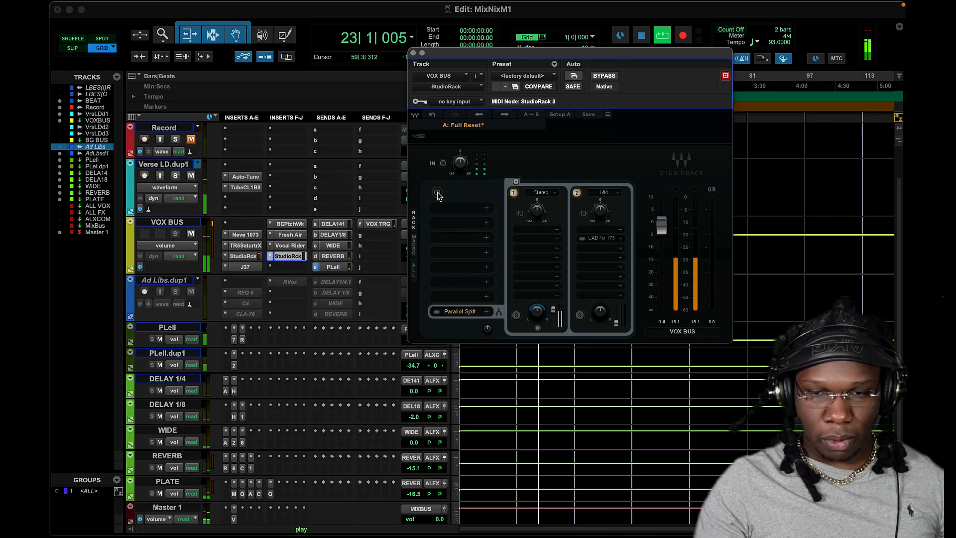
pyautogui.click(438, 192)
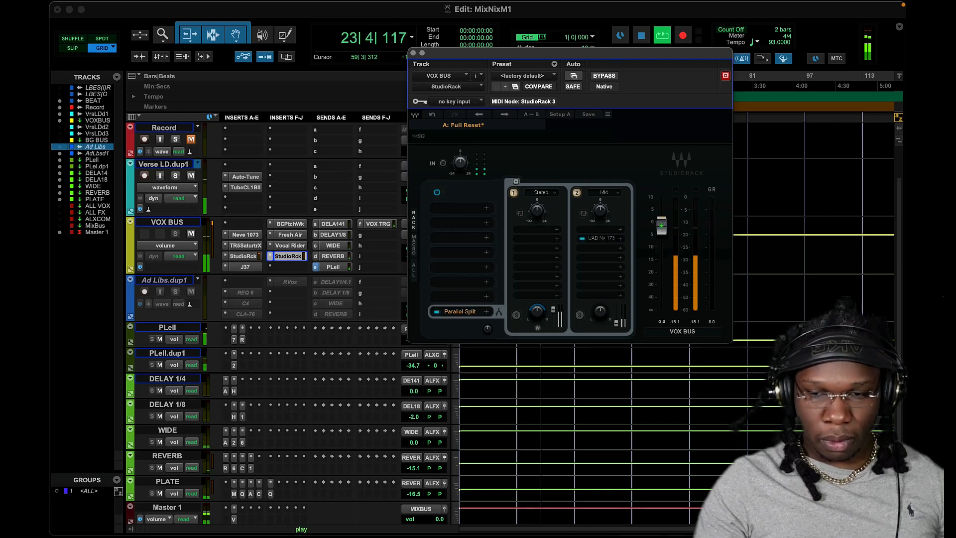
pyautogui.click(438, 193)
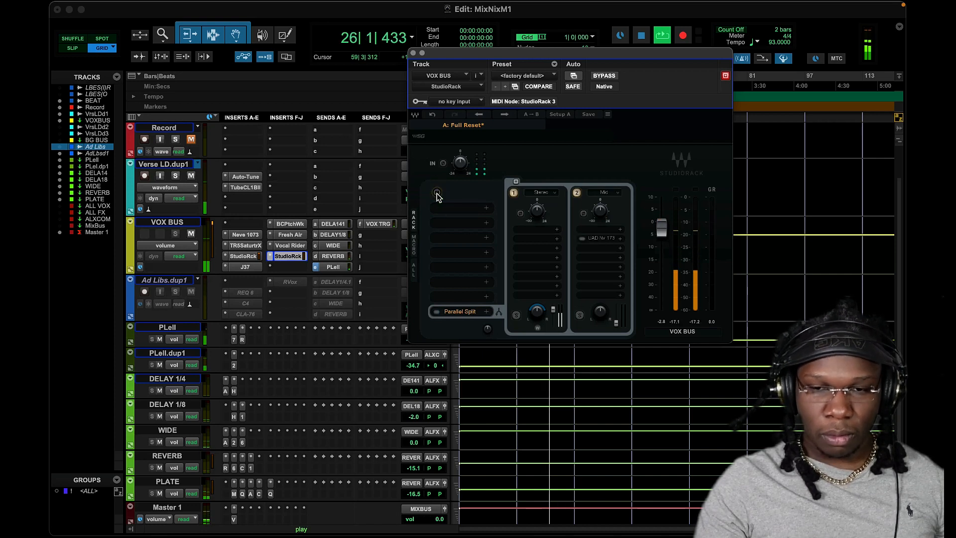
pyautogui.click(438, 193)
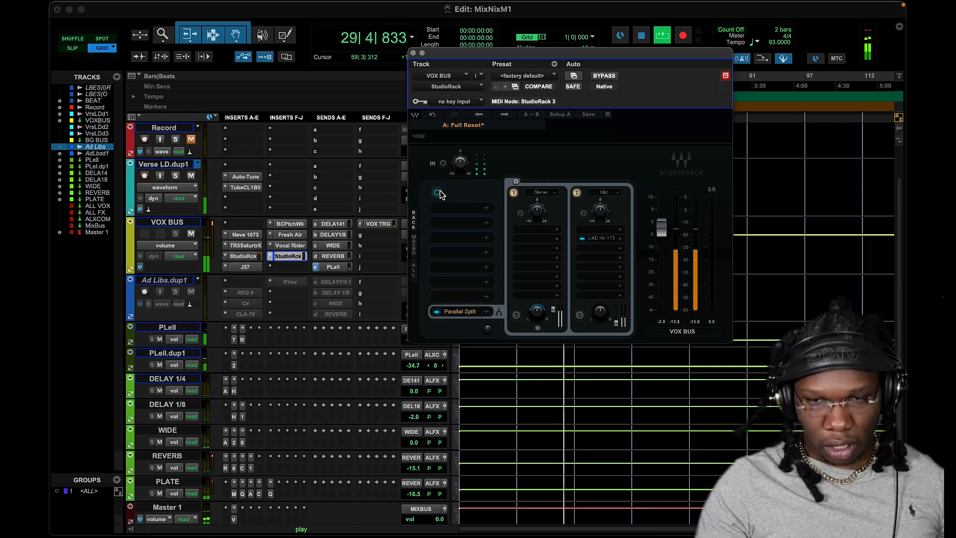
pyautogui.click(437, 193)
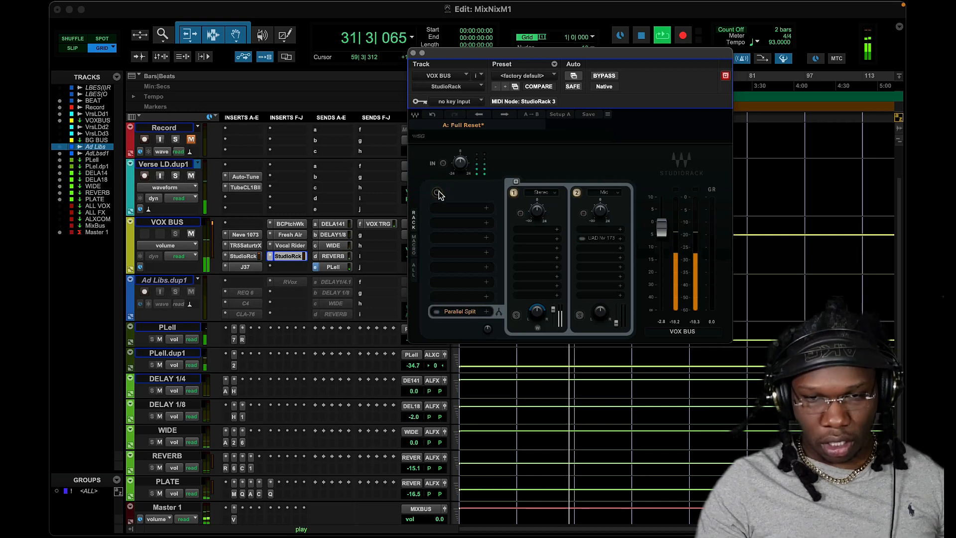
pyautogui.click(438, 193)
# Restart the vocal from bar 18 and switch the StudioRack chain off and on again for comparison
pyautogui.click(641, 35)
pyautogui.click(660, 37)
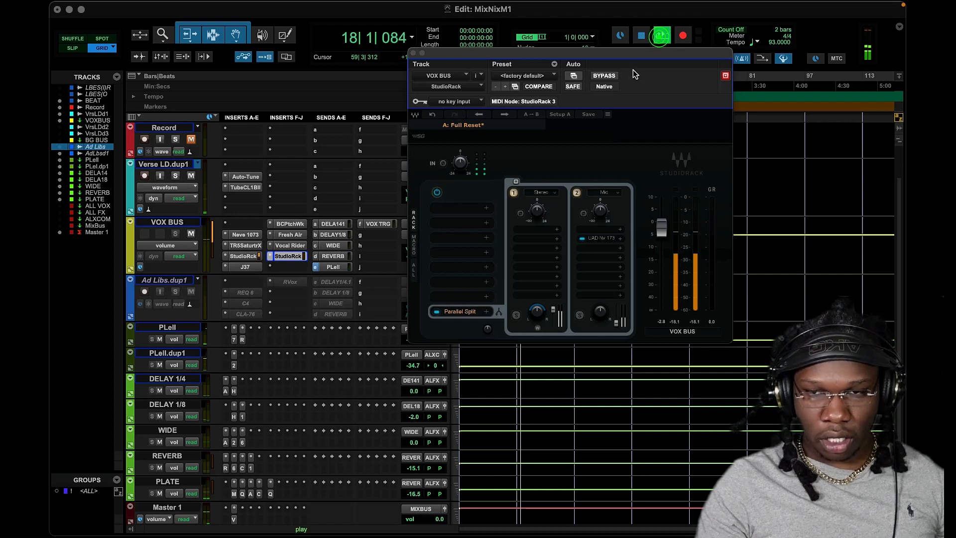
pyautogui.click(436, 194)
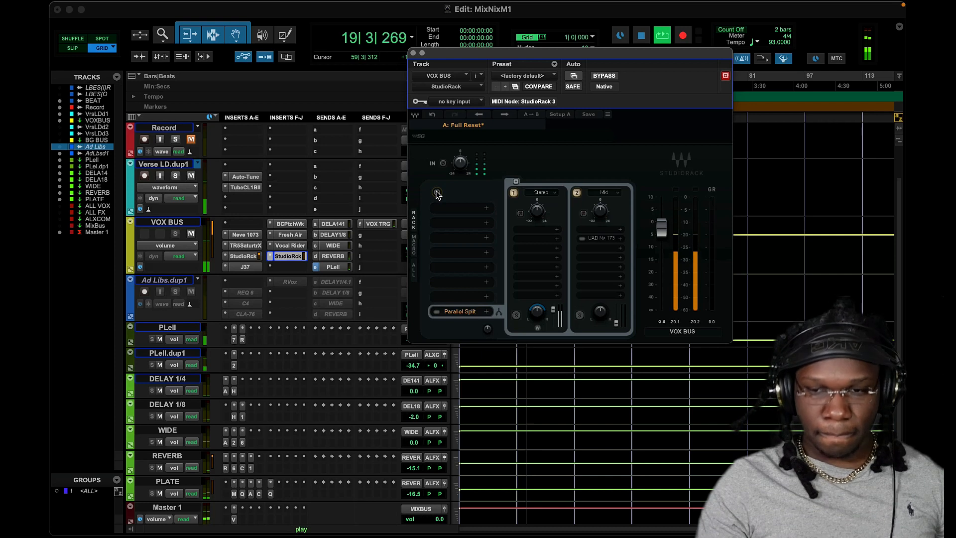
pyautogui.click(437, 194)
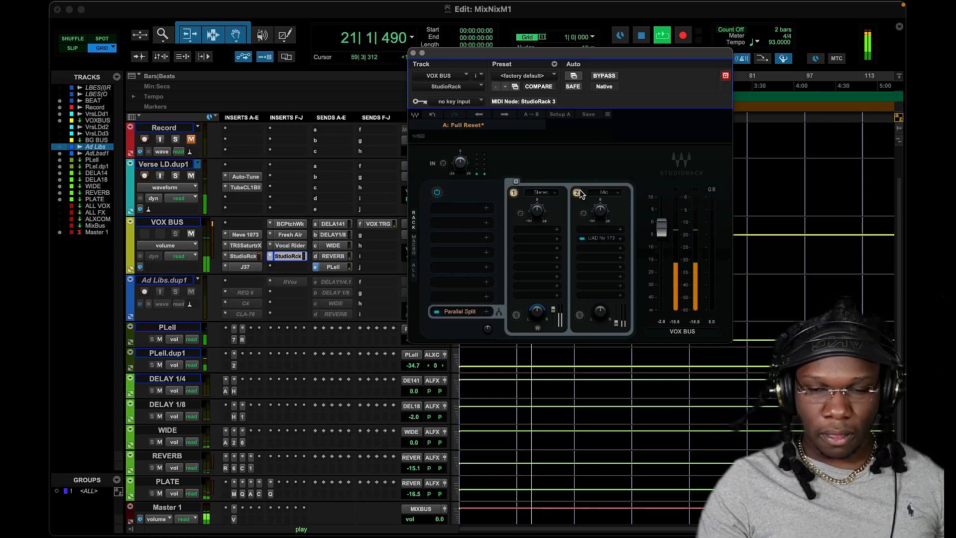
# Fine-tune the fader of parallel rack 2 holding the Neve 1073, and stop playback
pyautogui.moveTo(615, 324); pyautogui.dragTo(616, 322)
pyautogui.click(608, 240)
pyautogui.click(641, 36)
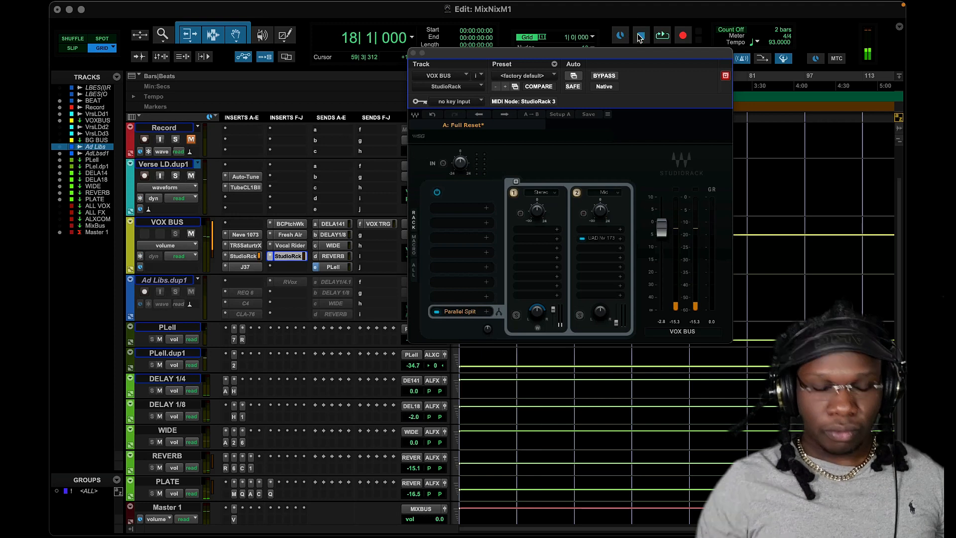